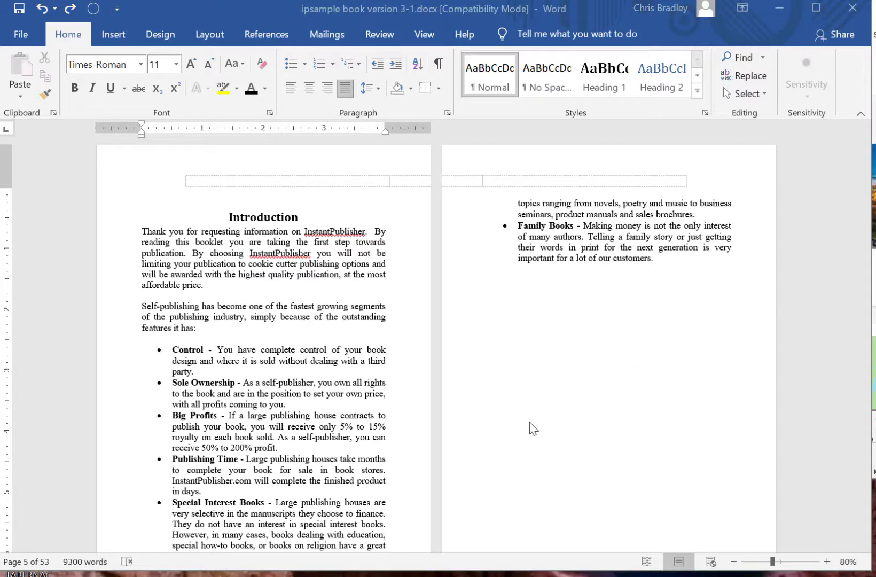
Step: Scroll back up to page 1, showing the Sample Copy note and copyright details
scroll(532, 428, up, 10)
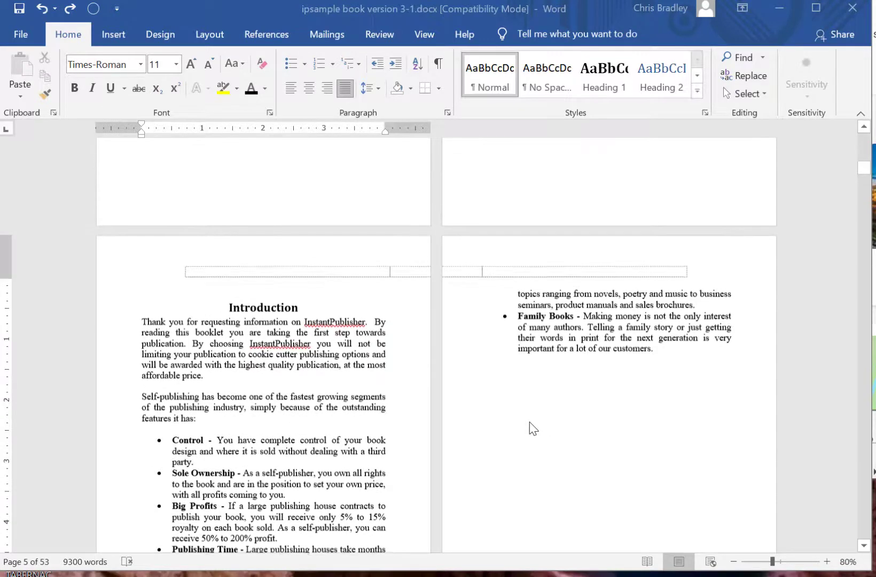
scroll(531, 428, up, 9)
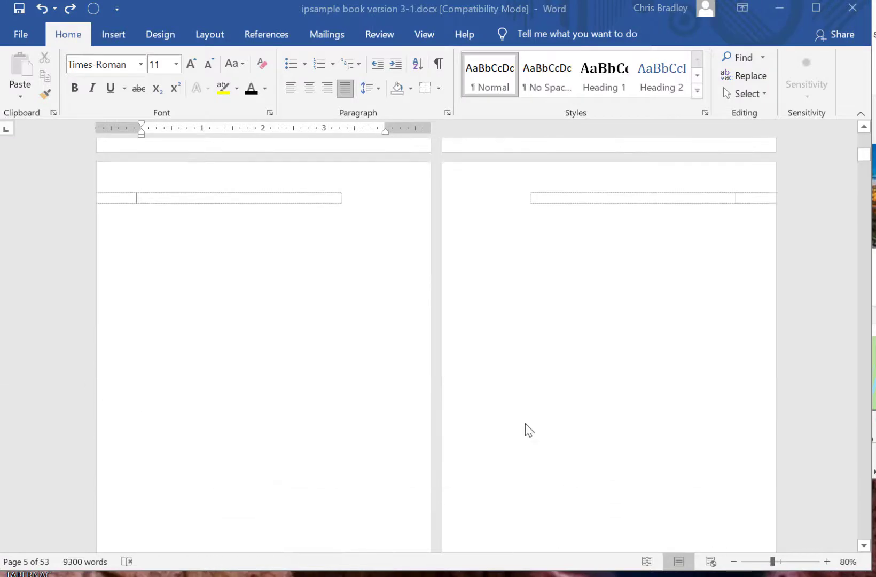
scroll(528, 429, up, 8)
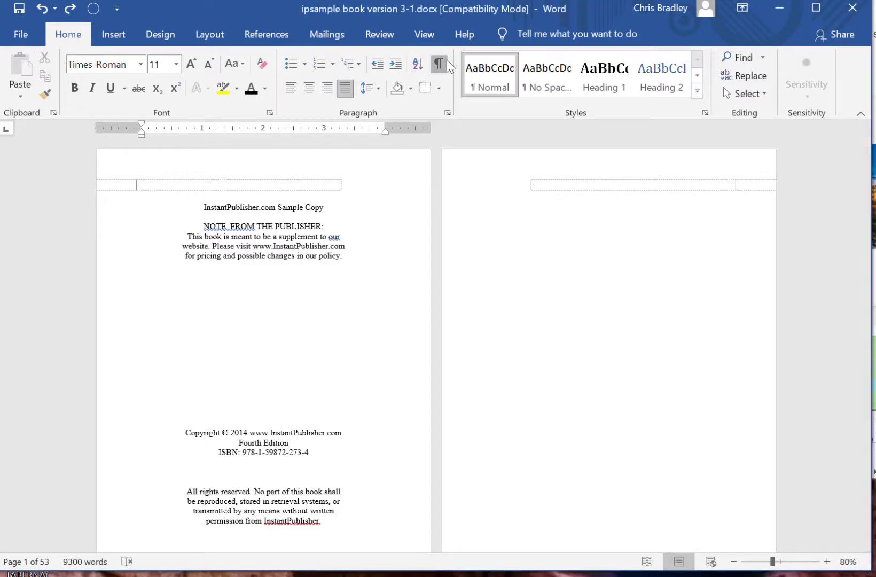
Step: Turn on Show/Hide ¶ formatting marks and review the front matter's page and section breaks
click(438, 64)
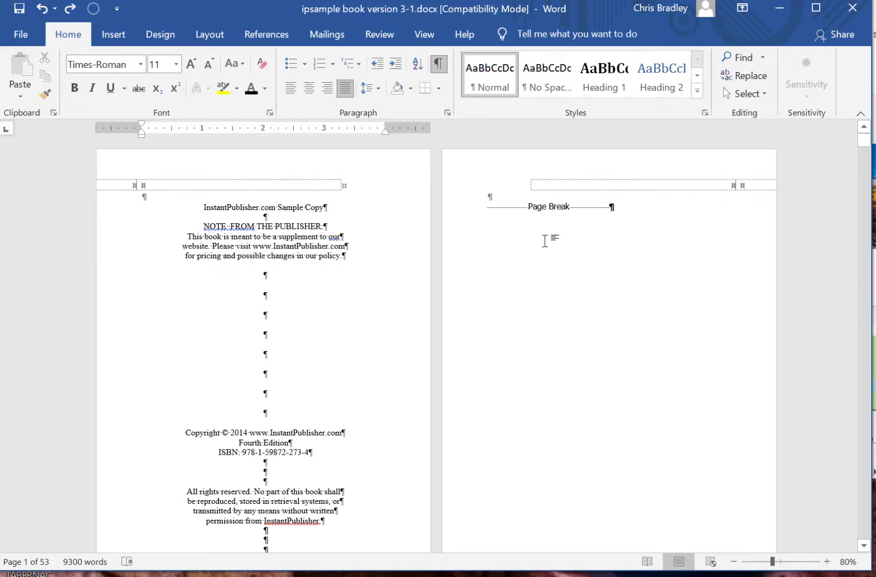
scroll(350, 353, down, 2)
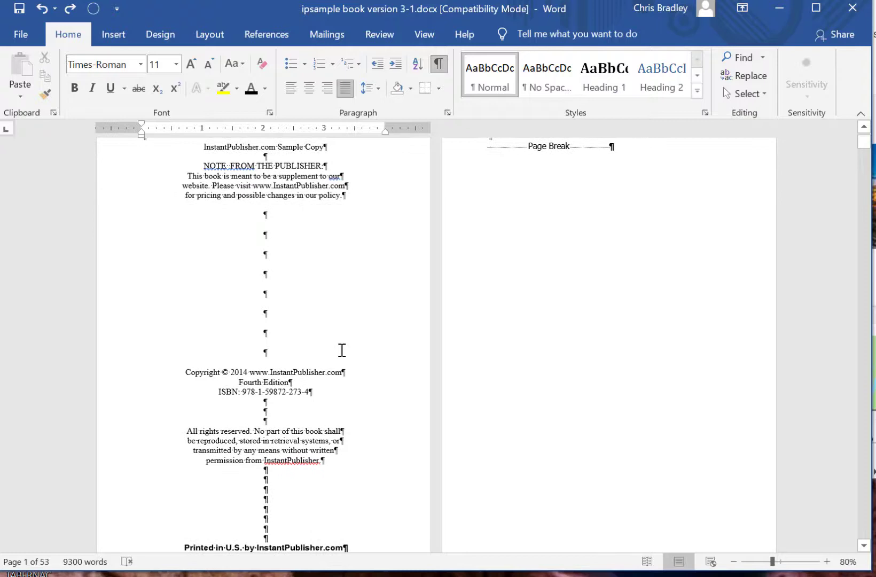
scroll(342, 347, down, 3)
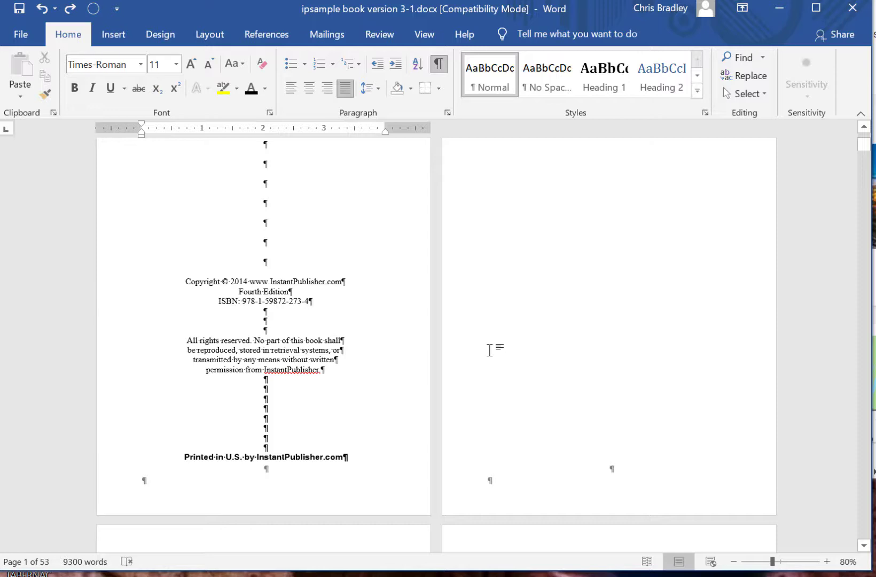
scroll(489, 350, down, 10)
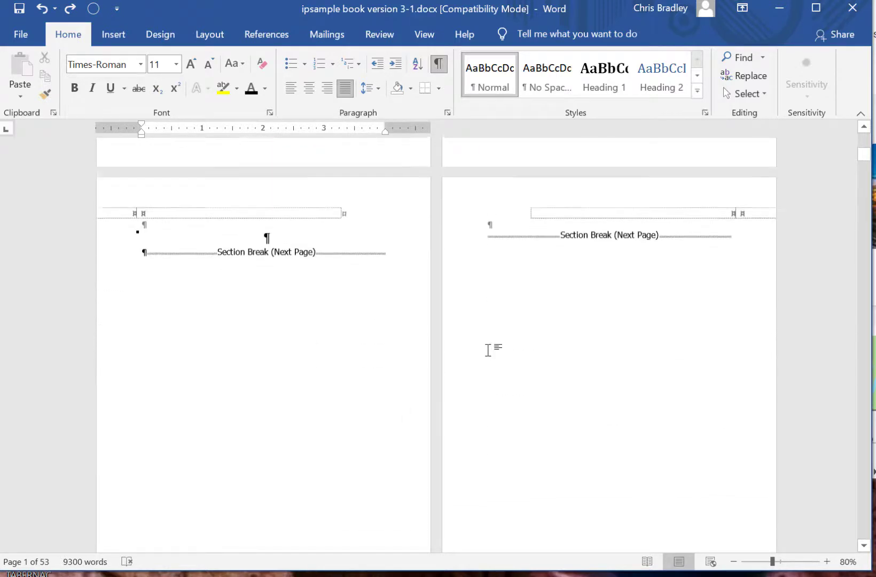
scroll(488, 350, down, 14)
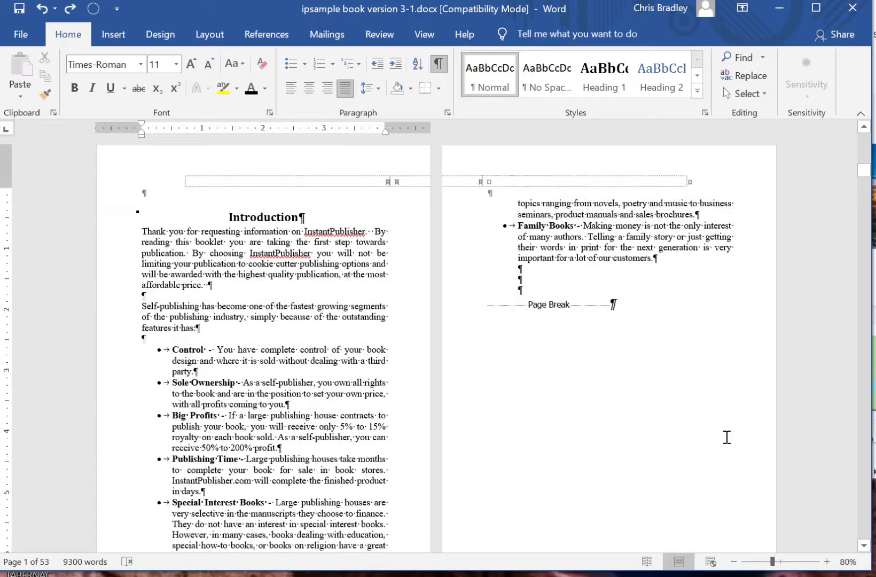
scroll(726, 436, down, 10)
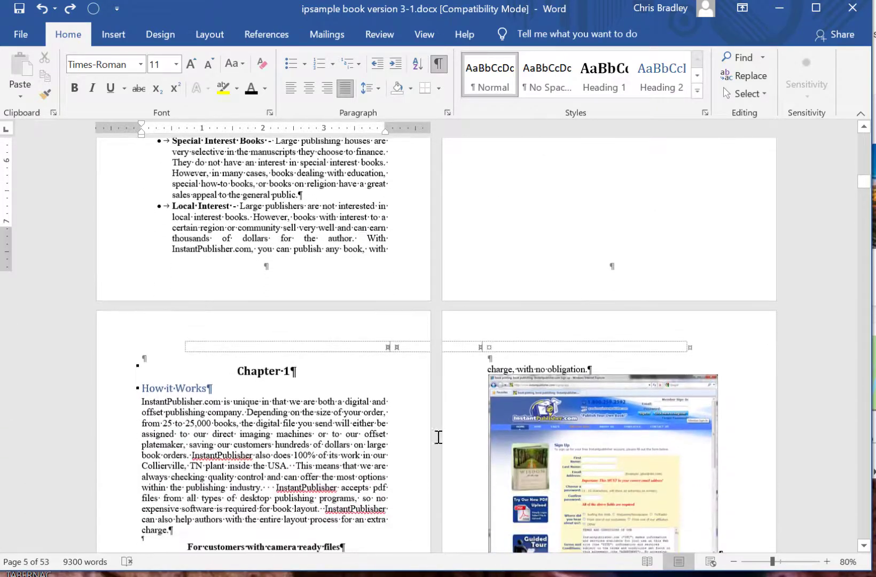
scroll(438, 437, down, 8)
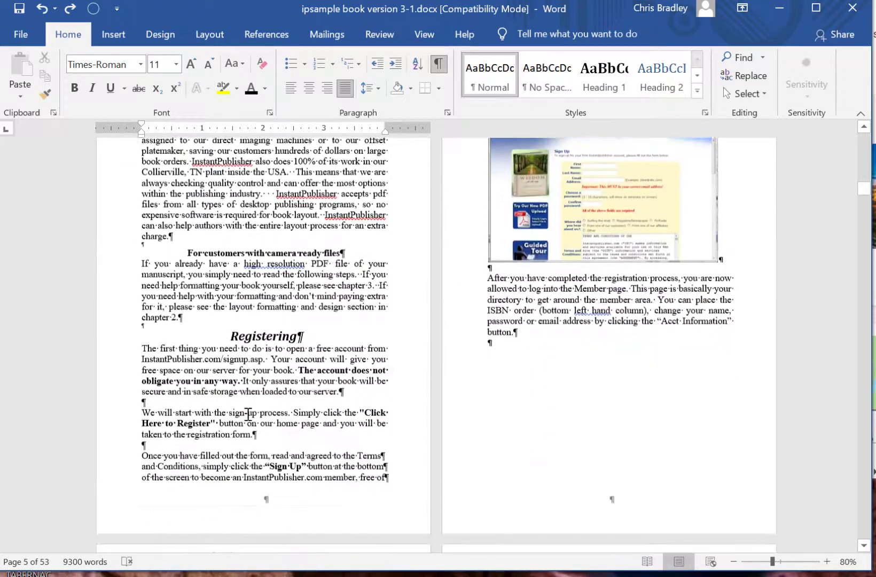
scroll(248, 412, down, 2)
scroll(330, 299, up, 9)
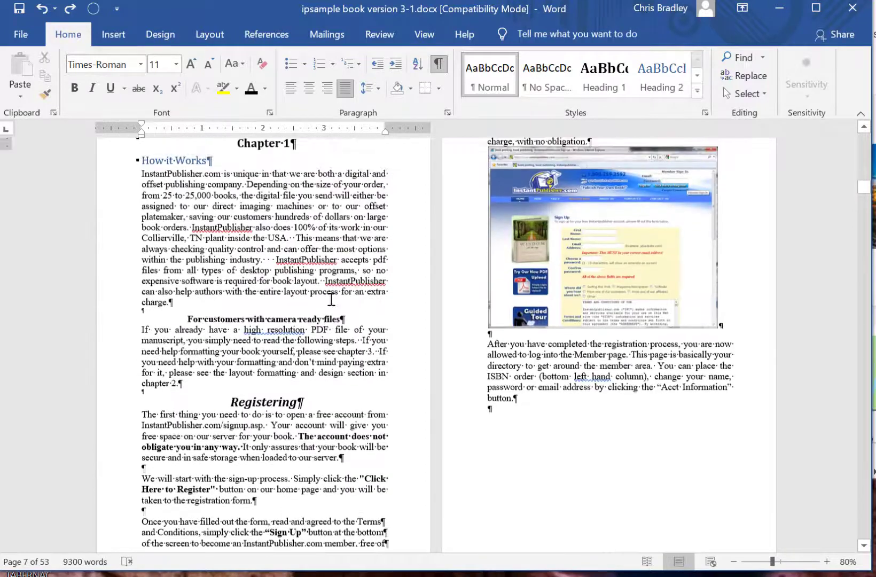
scroll(330, 299, up, 5)
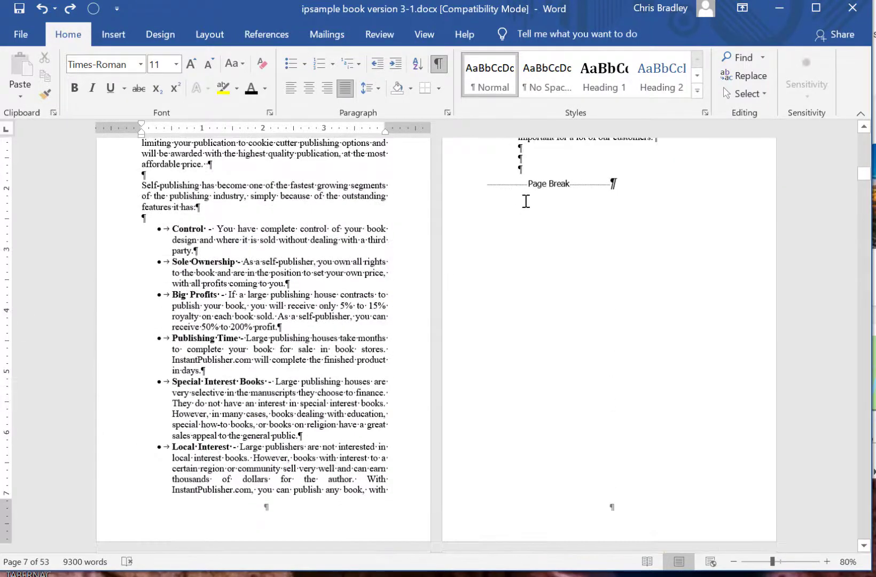
scroll(673, 252, up, 2)
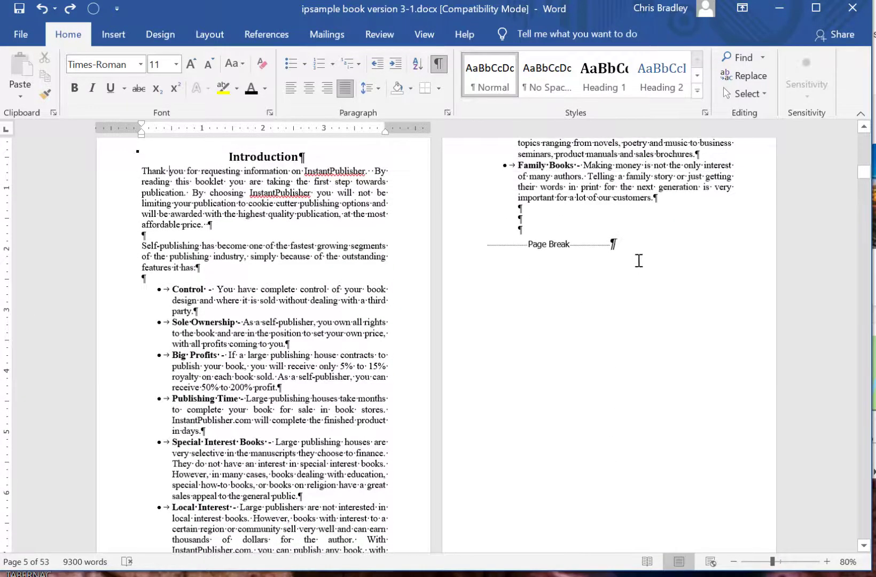
Step: Insert a Next Page section break after the Introduction's page break, before Chapter 1 'How it Works'
click(612, 243)
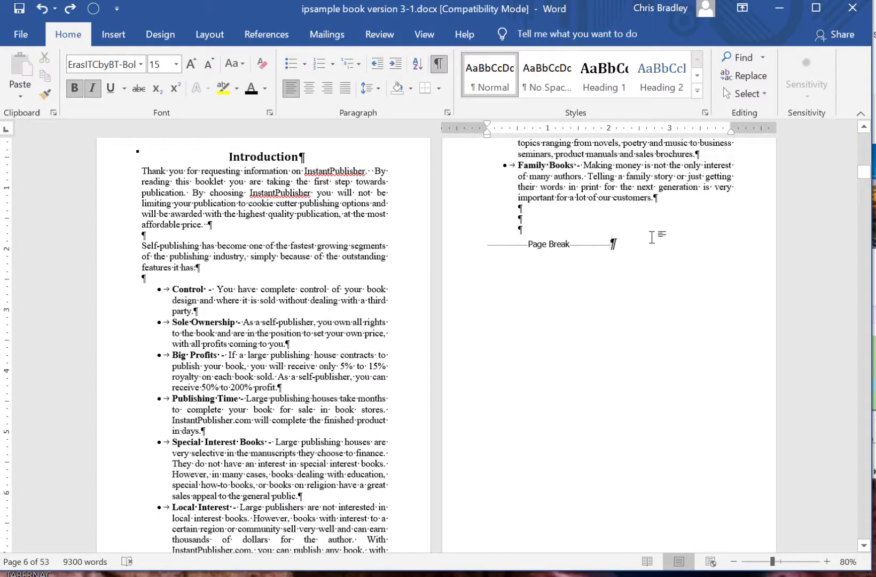
click(213, 38)
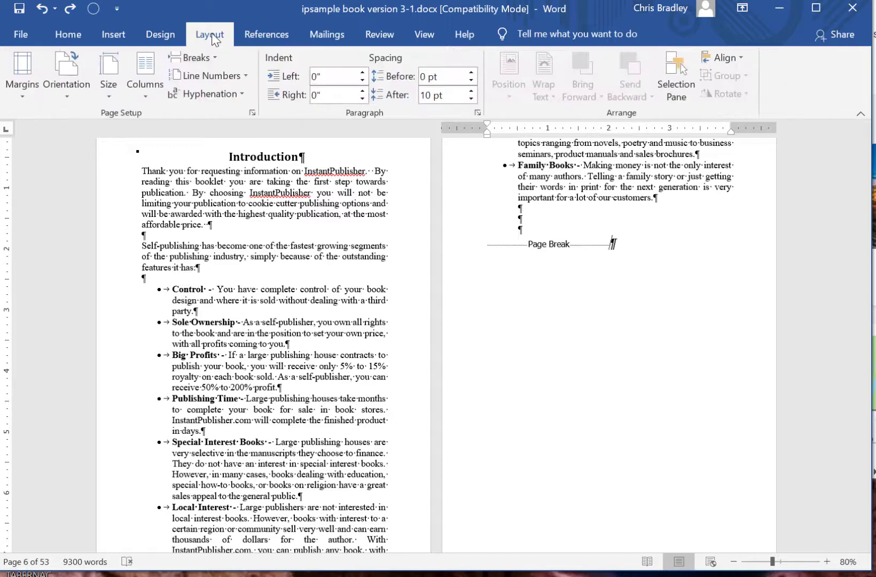
click(193, 58)
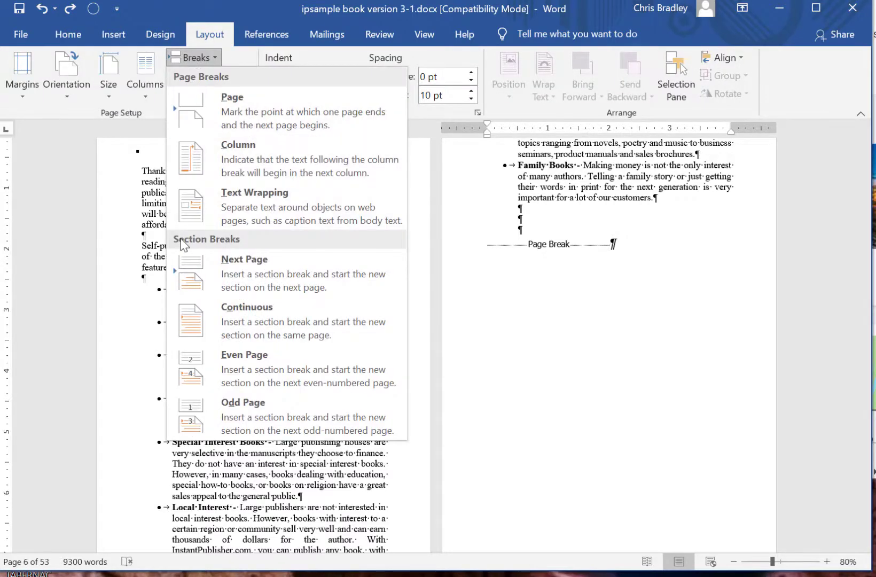
click(238, 265)
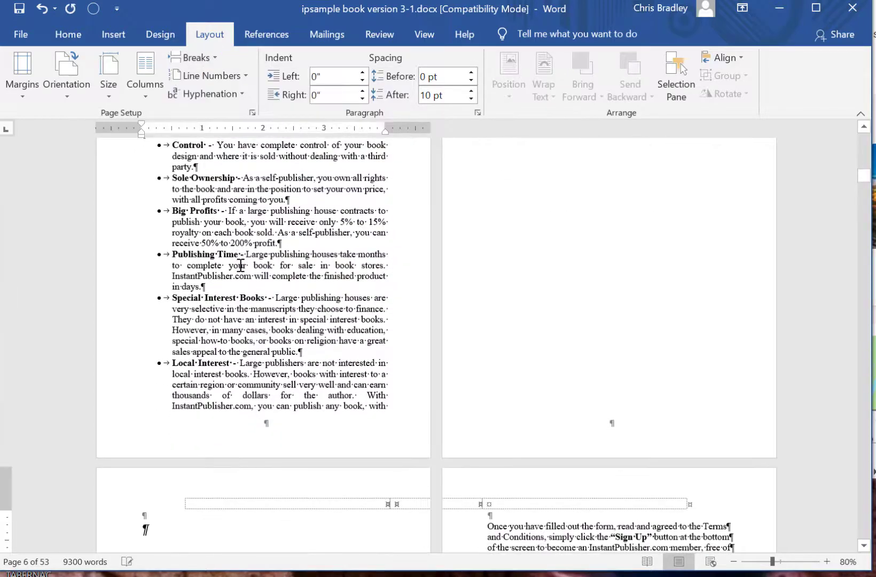
scroll(470, 357, down, 3)
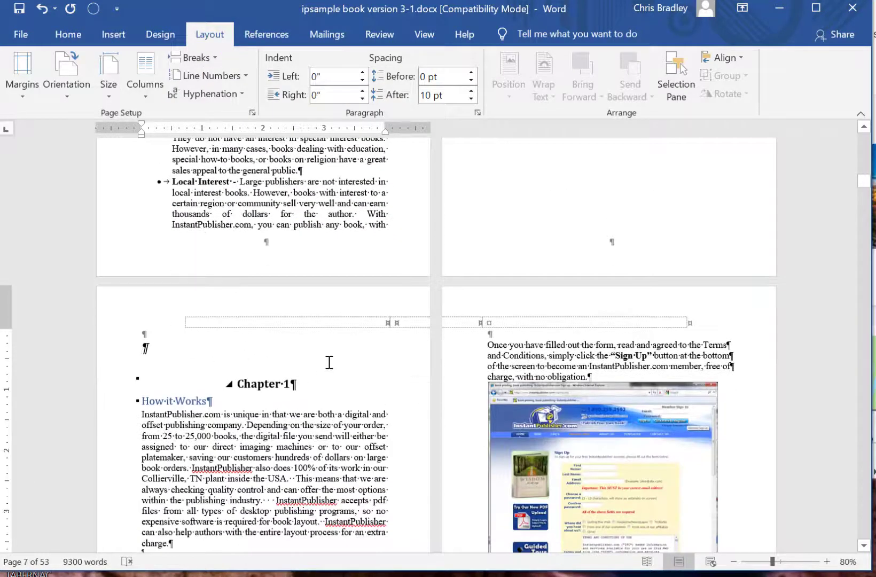
scroll(122, 414, up, 7)
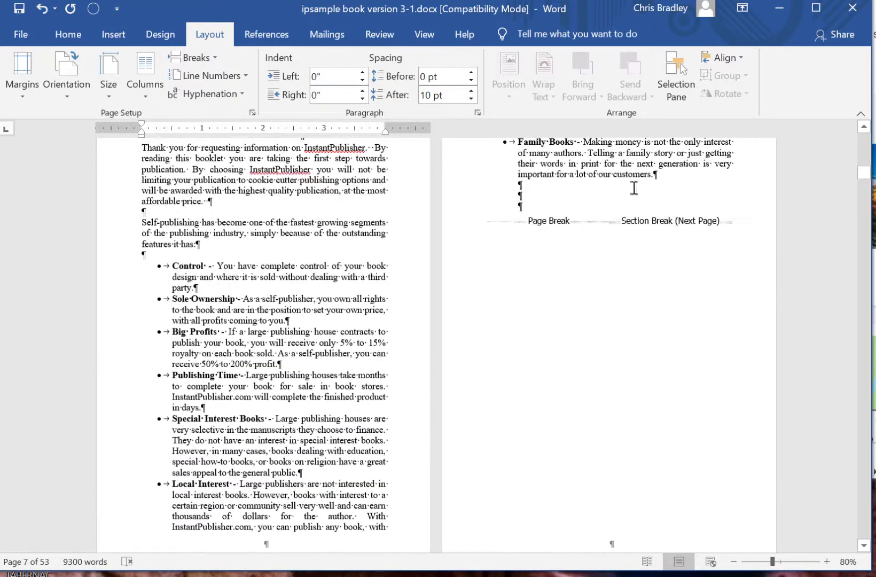
click(489, 221)
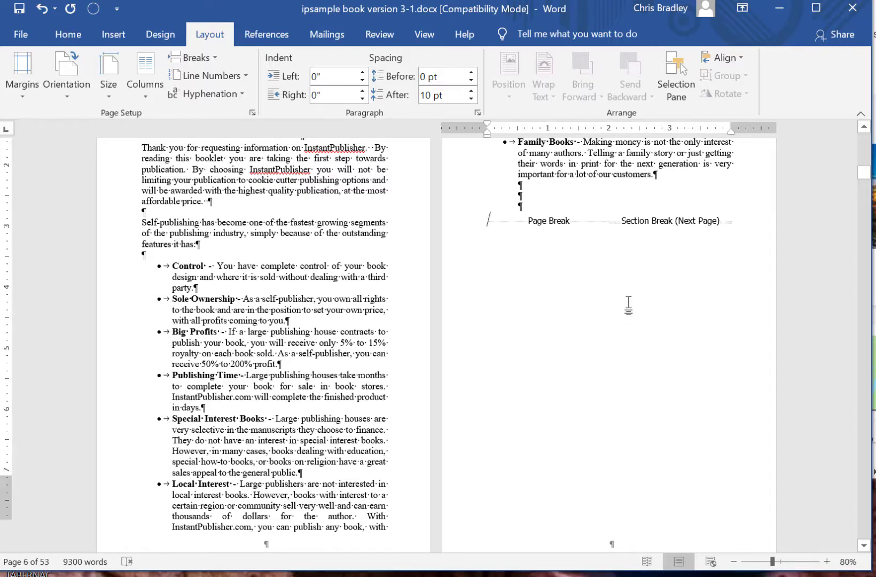
scroll(625, 307, down, 10)
scroll(613, 326, down, 7)
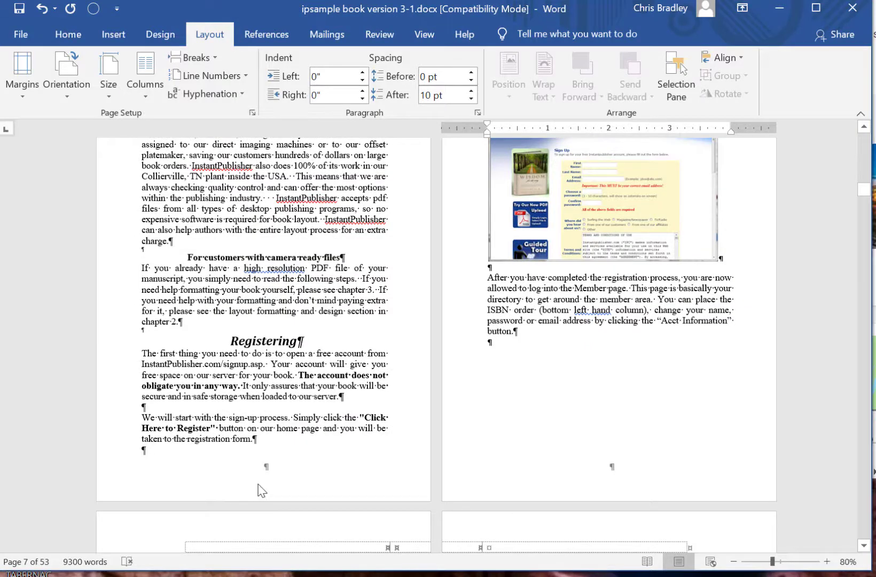
Step: Open the Chapter 1 (Section 4) footer for editing and look over its odd and even headers and footers
double_click(261, 490)
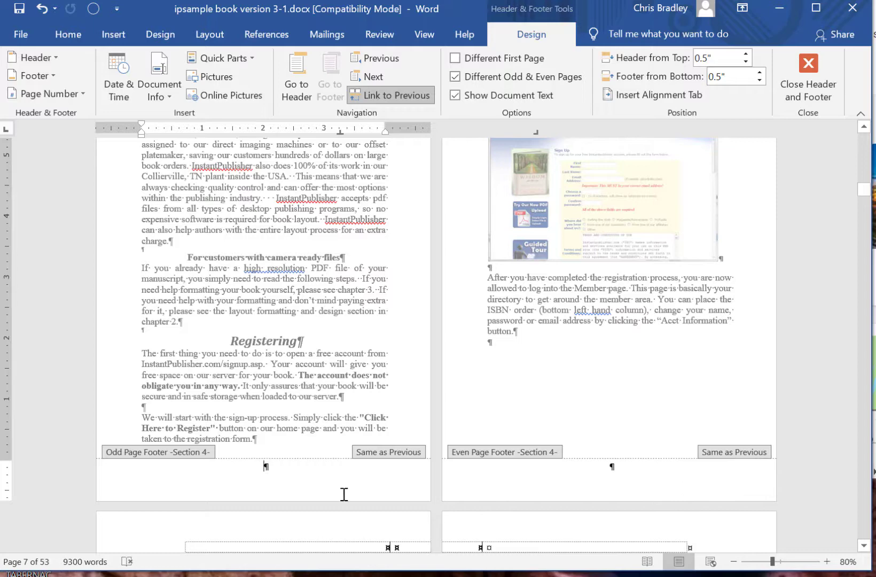
scroll(386, 406, up, 5)
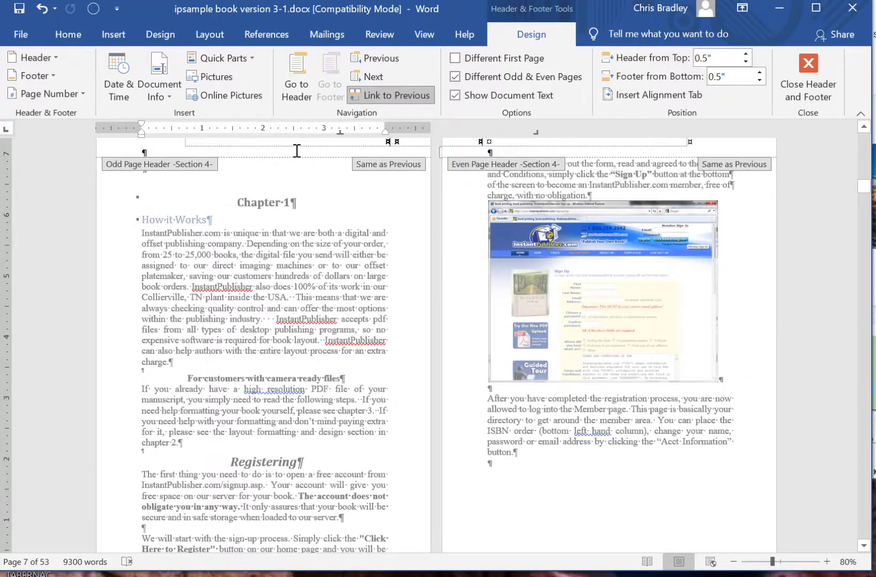
scroll(287, 295, down, 5)
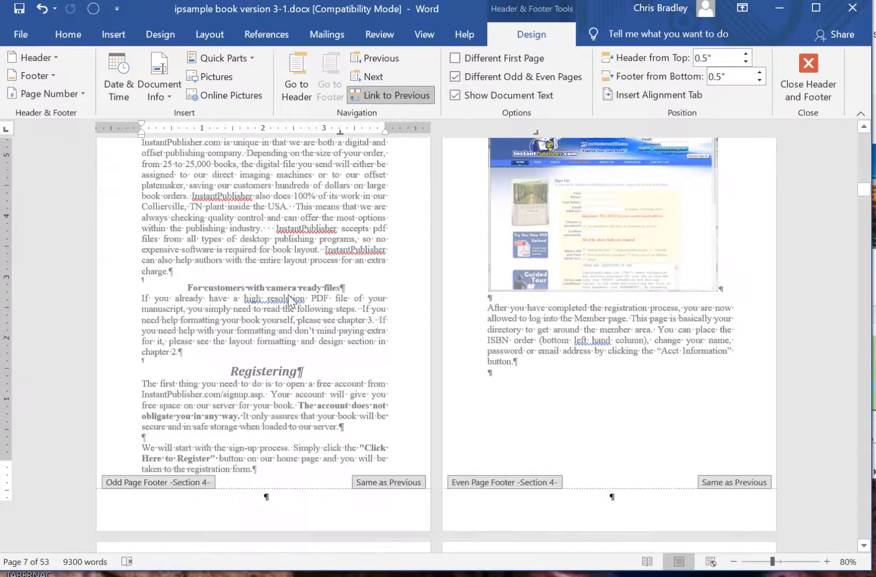
scroll(286, 427, down, 5)
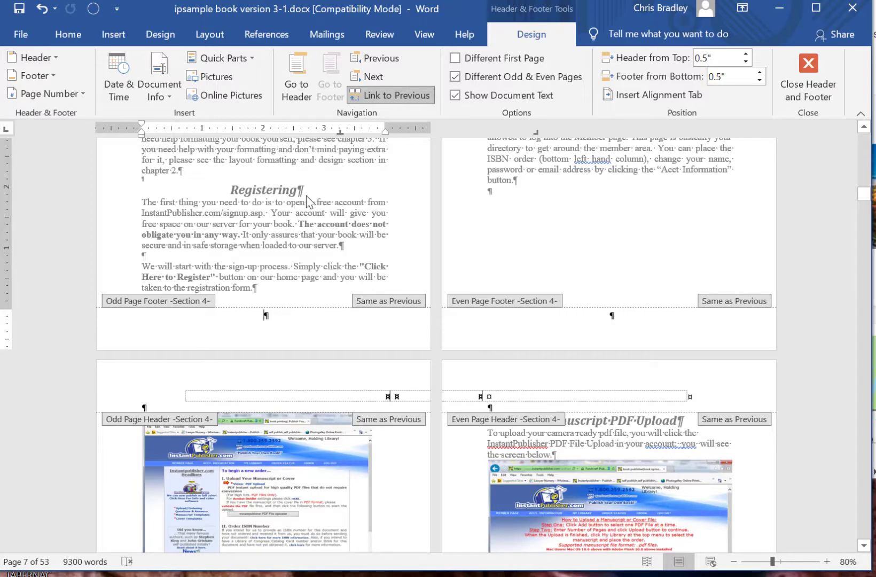
scroll(309, 209, up, 12)
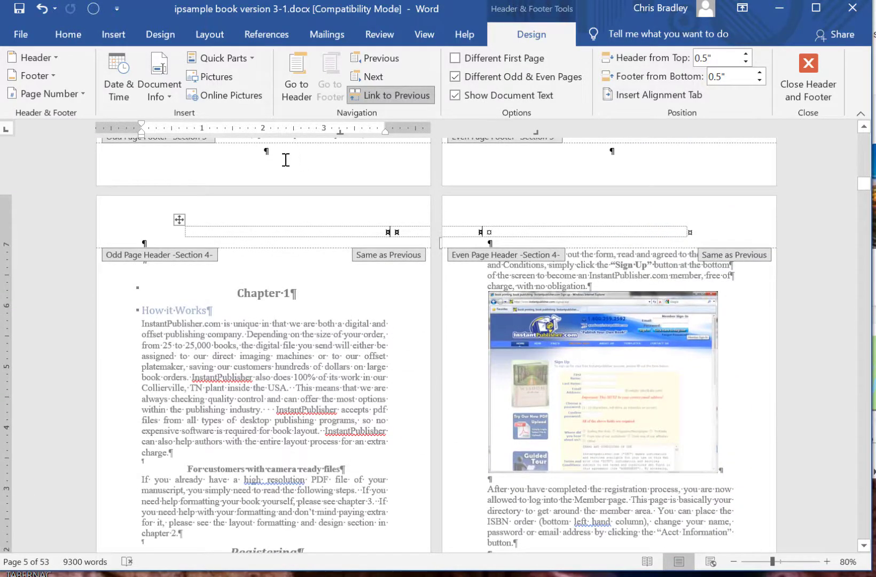
scroll(291, 328, down, 8)
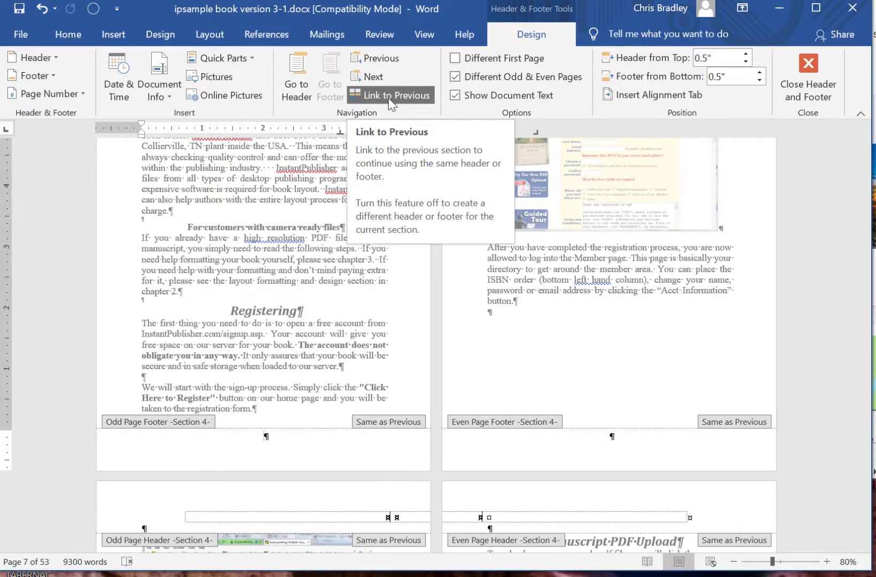
Step: Turn off Different Odd & Even Pages for the Chapter 1 (Section 4) footer
scroll(304, 427, up, 3)
scroll(306, 463, down, 5)
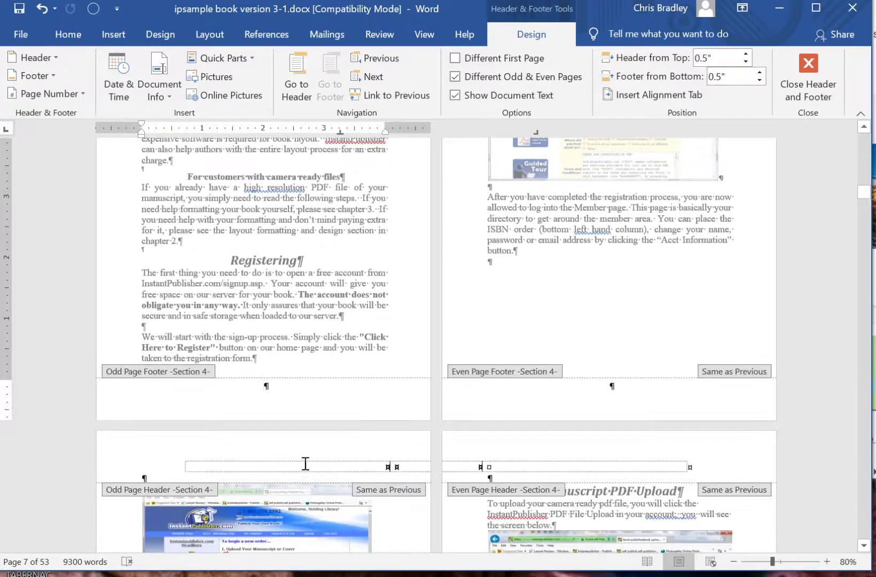
click(272, 394)
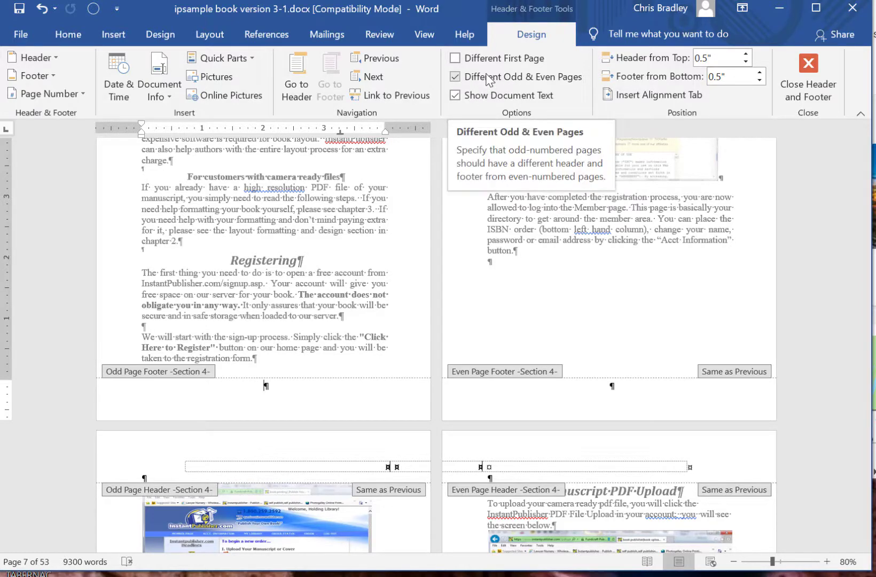
scroll(426, 362, up, 3)
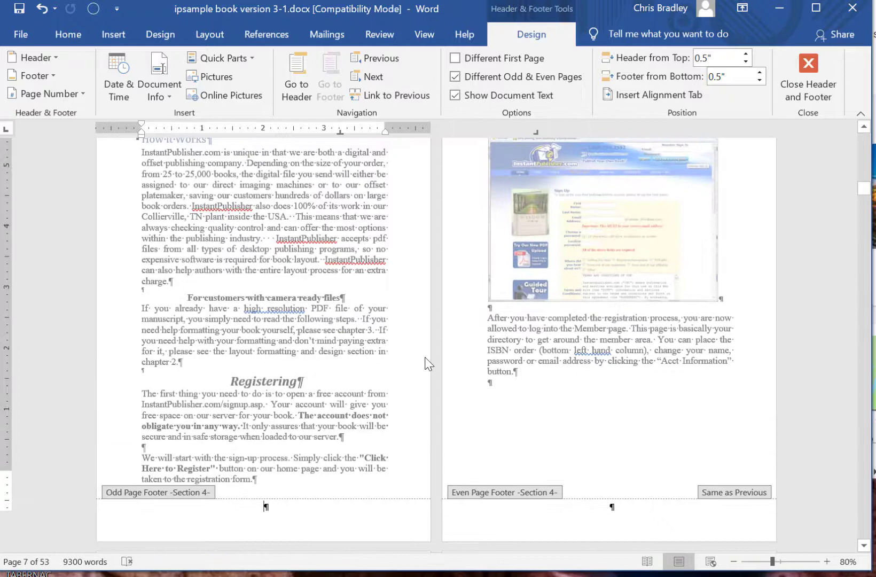
scroll(258, 427, down, 1)
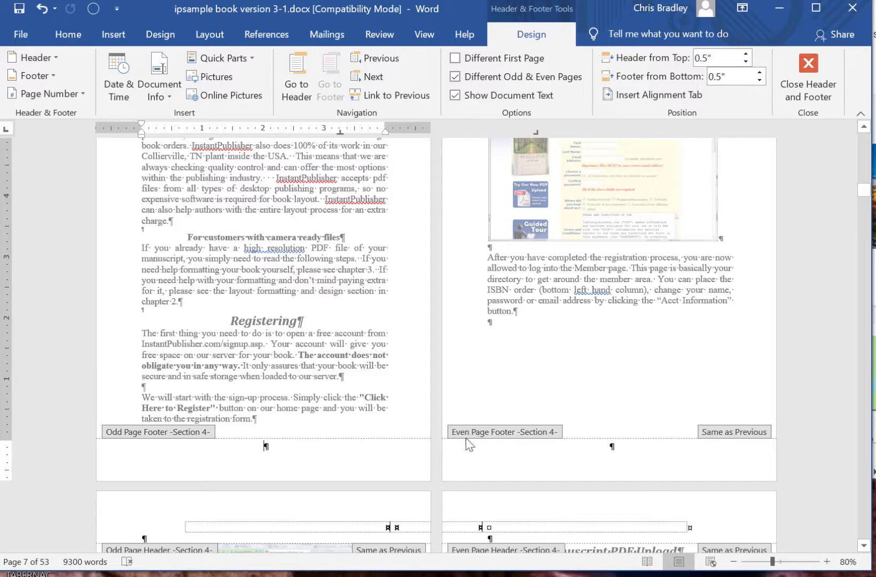
scroll(399, 454, up, 8)
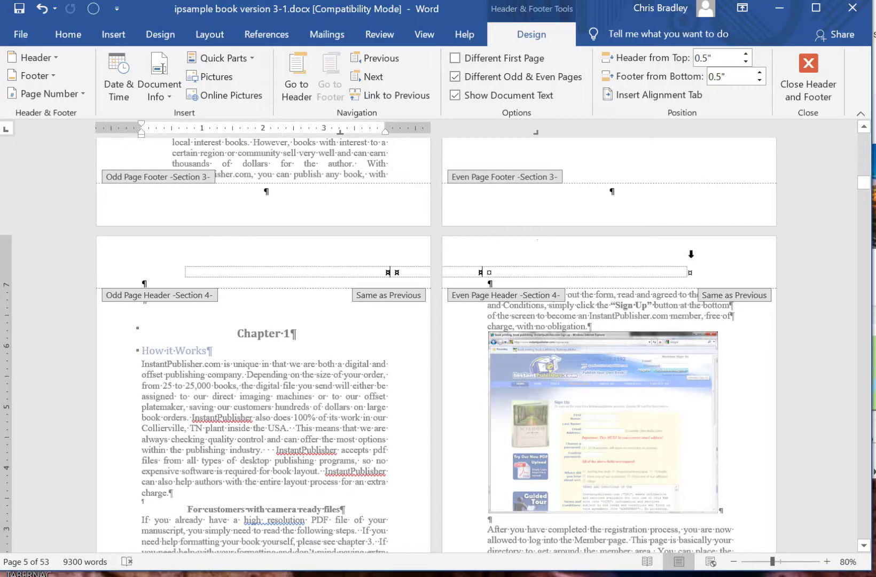
scroll(386, 332, down, 7)
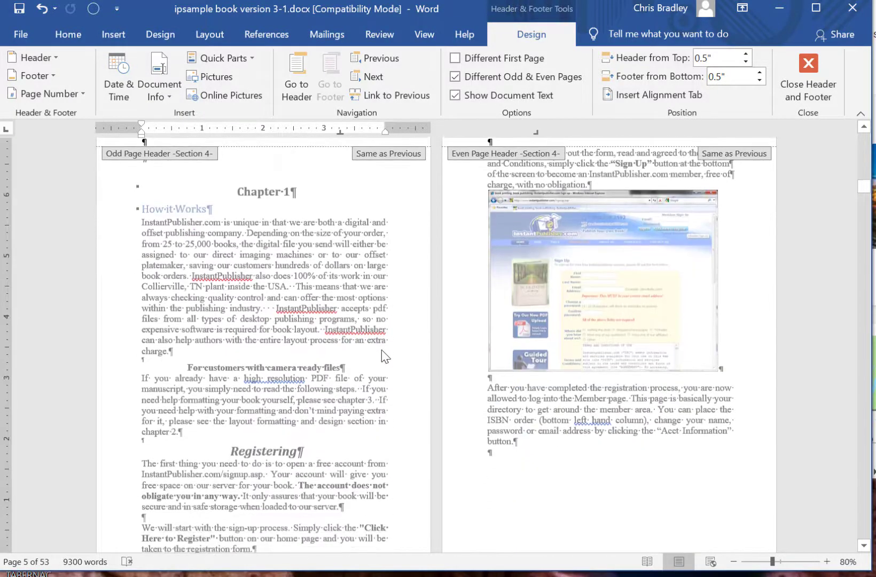
scroll(376, 379, down, 2)
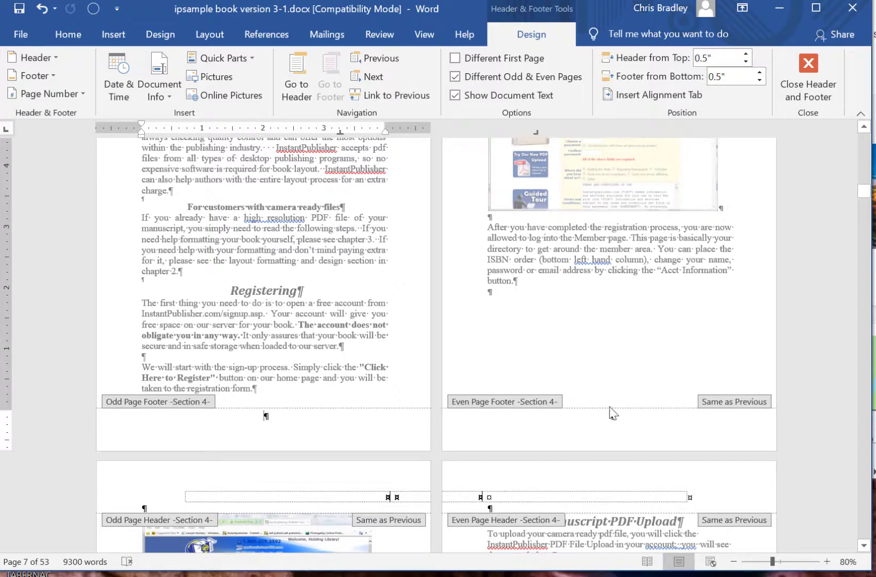
click(475, 78)
scroll(660, 494, down, 3)
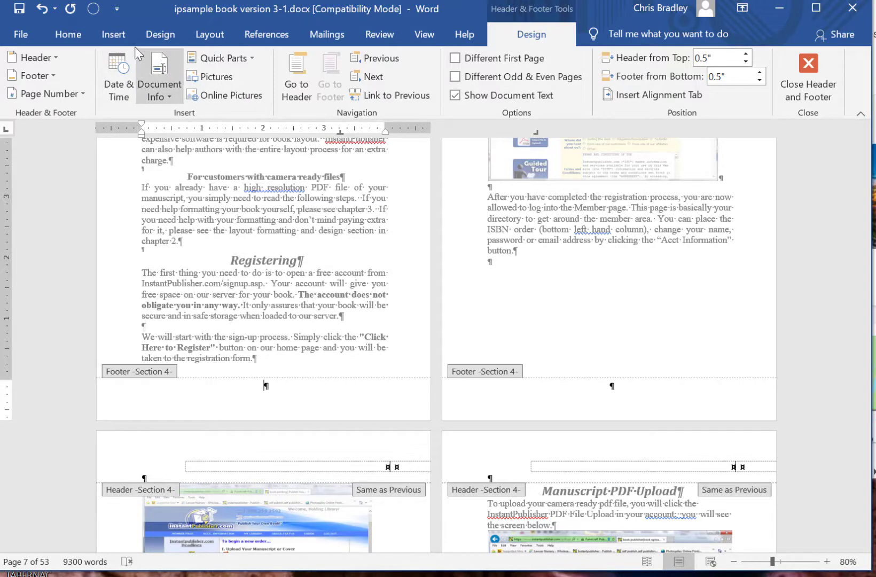
Step: Add a centred Plain Number 2 page number at the bottom of the Section 4 footer
click(114, 36)
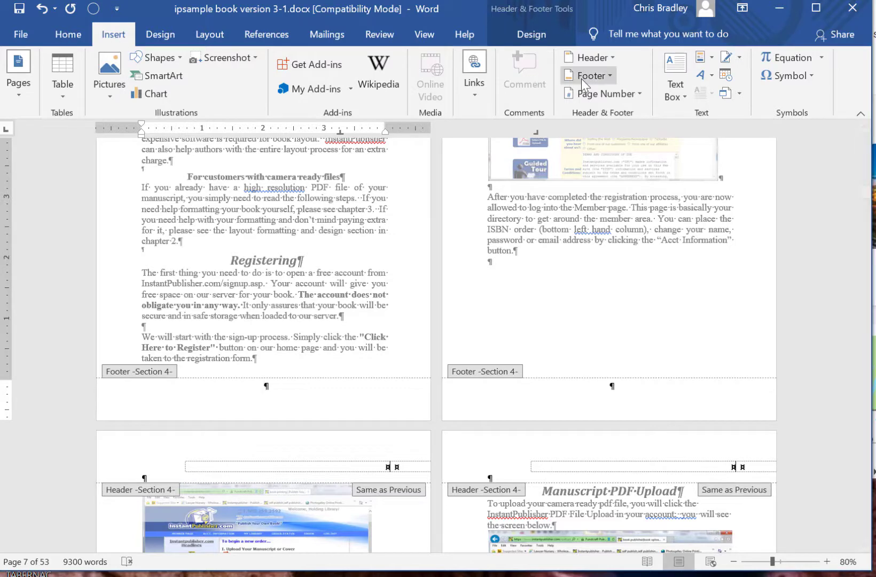
click(583, 95)
mouse_move(602, 137)
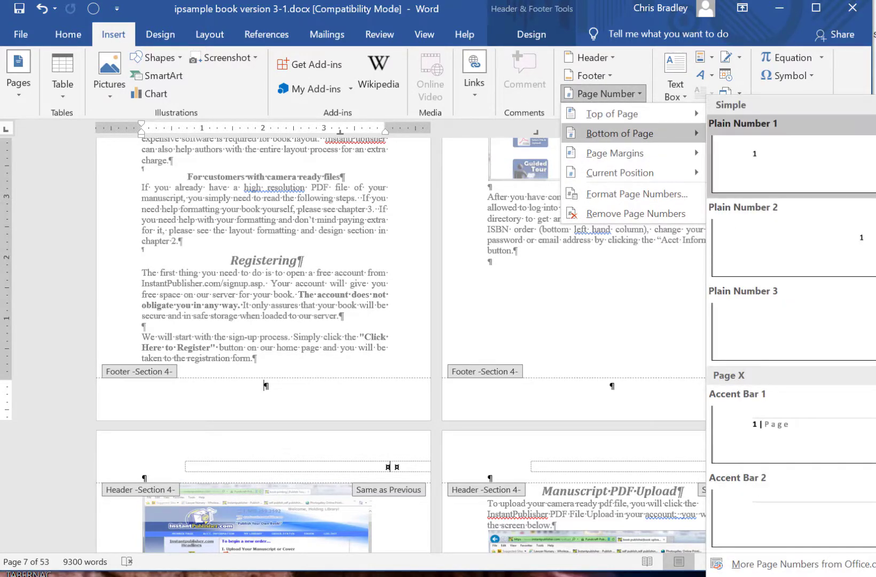
click(860, 248)
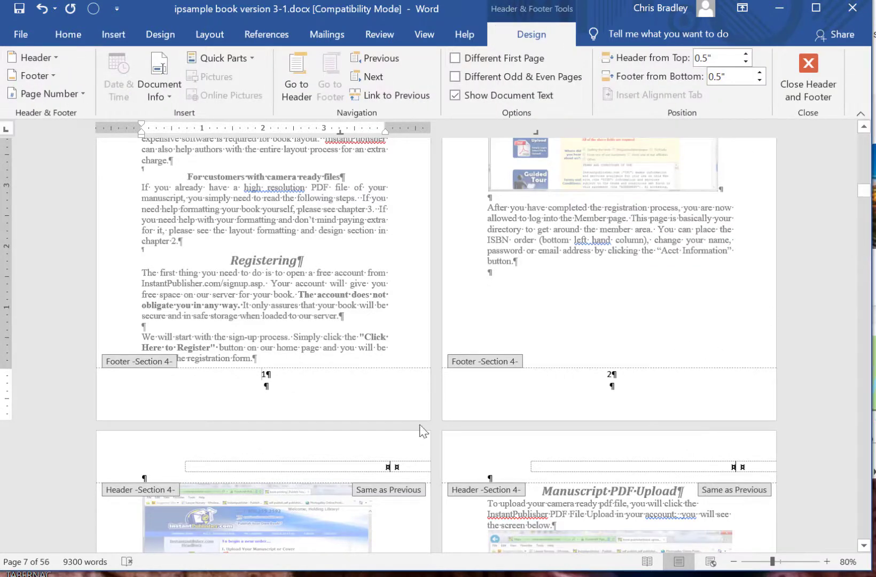
Step: Delete the empty extra line under the Section 4 footer page number
click(263, 390)
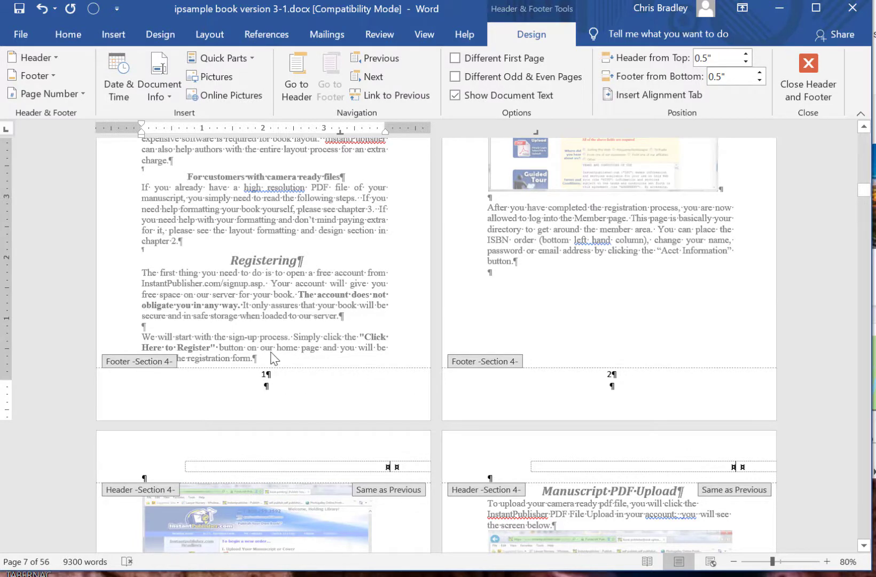
key(BackSpace)
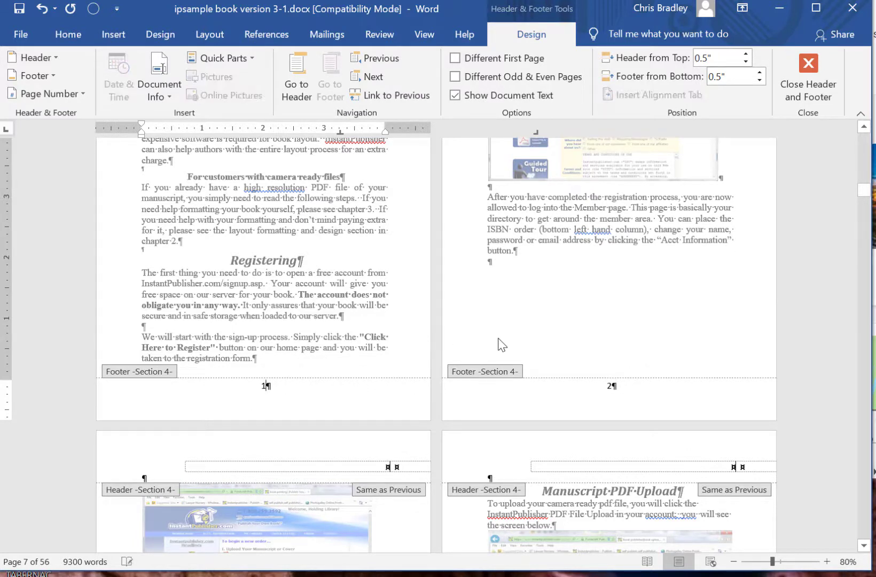
scroll(383, 379, up, 5)
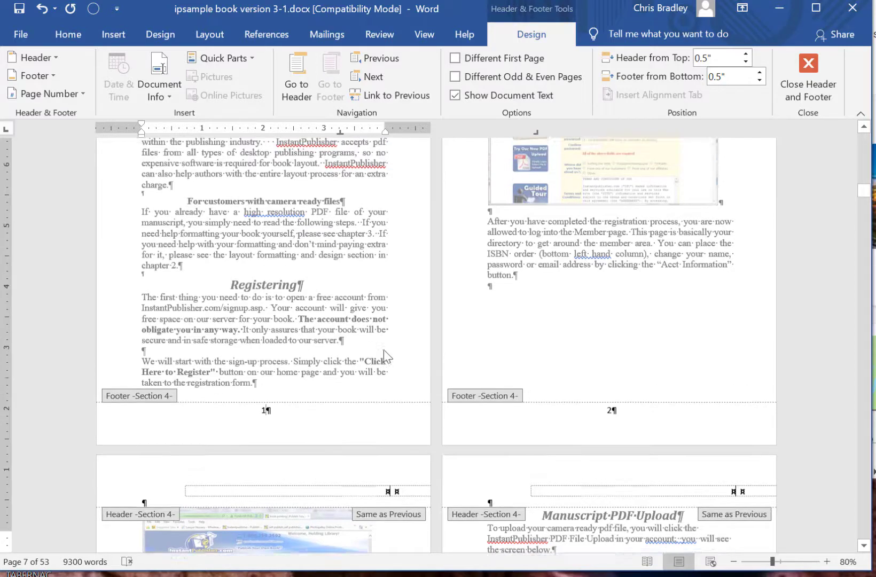
scroll(364, 365, down, 5)
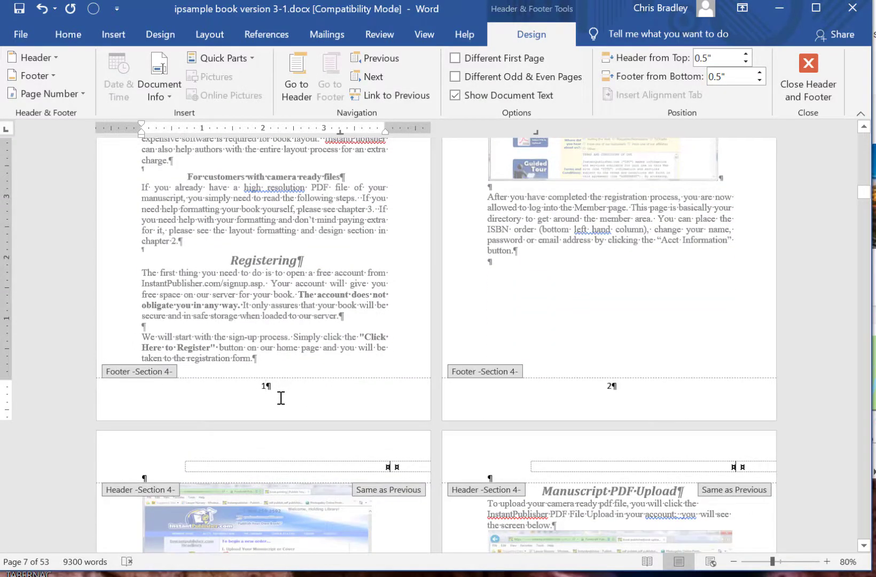
click(53, 92)
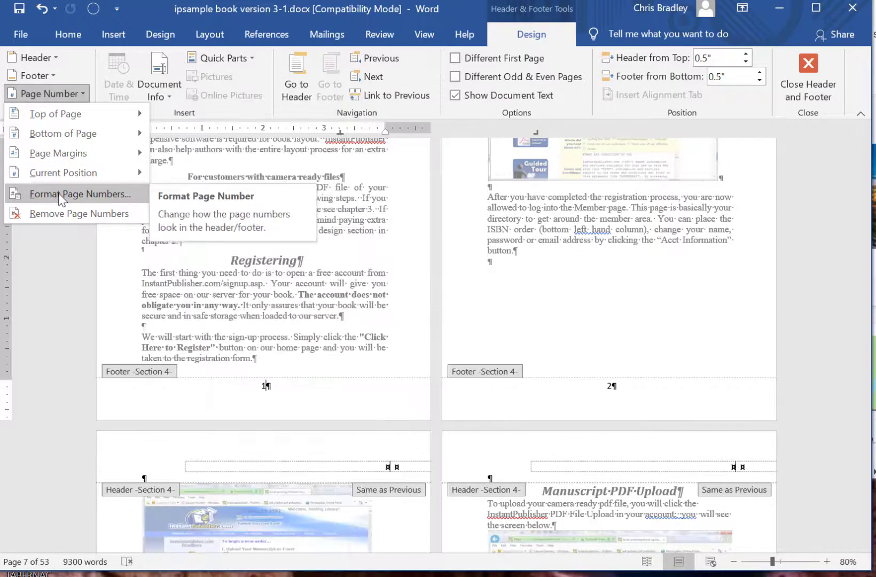
click(59, 195)
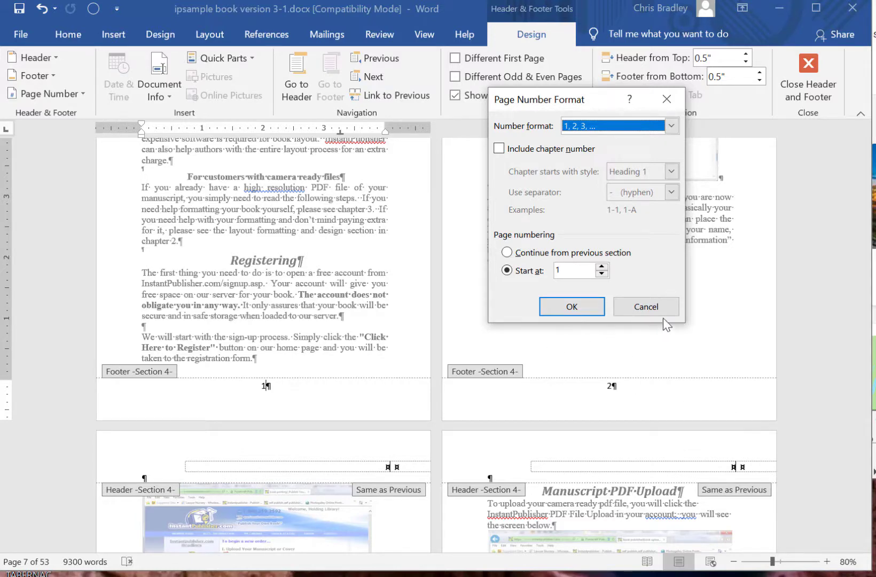
click(642, 306)
Step: Insert centred Plain Number 2 page numbers into the Section 3 Introduction footers
scroll(589, 379, up, 5)
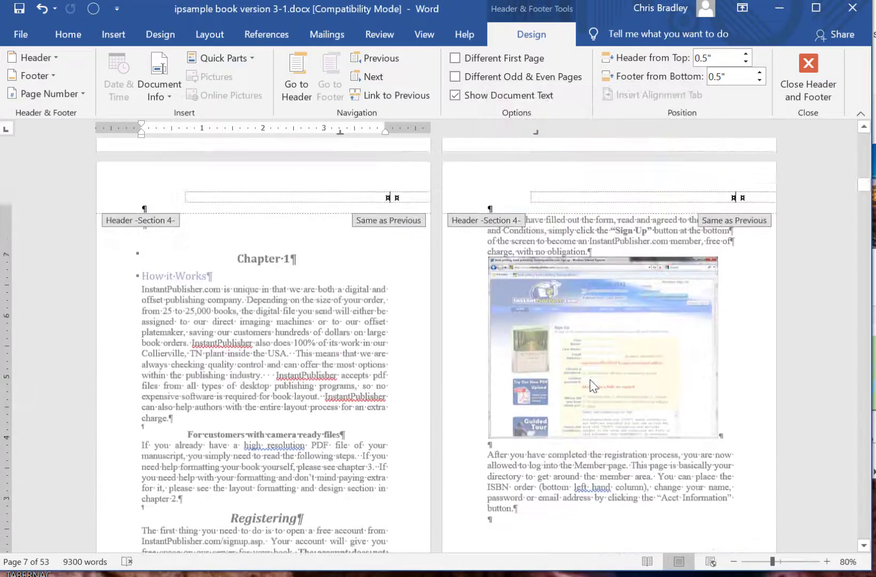
scroll(590, 379, up, 5)
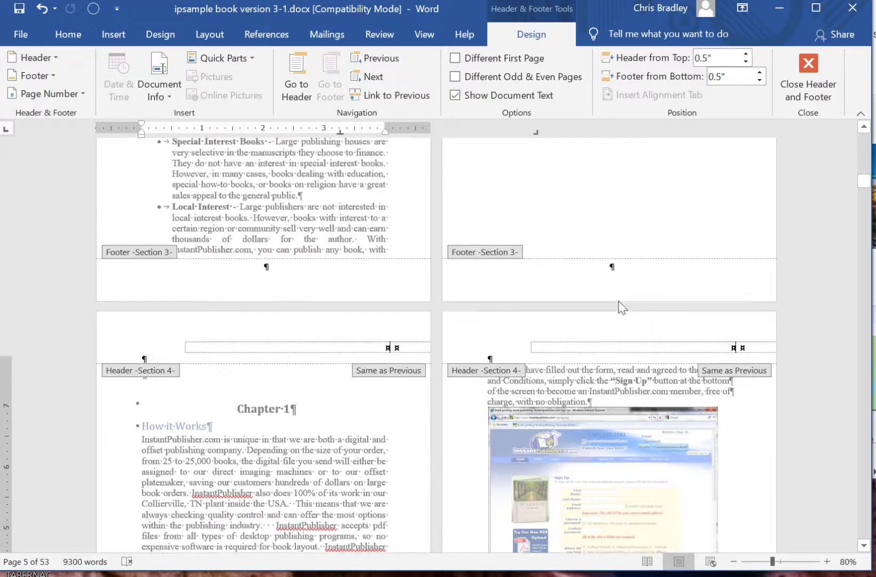
scroll(620, 307, up, 3)
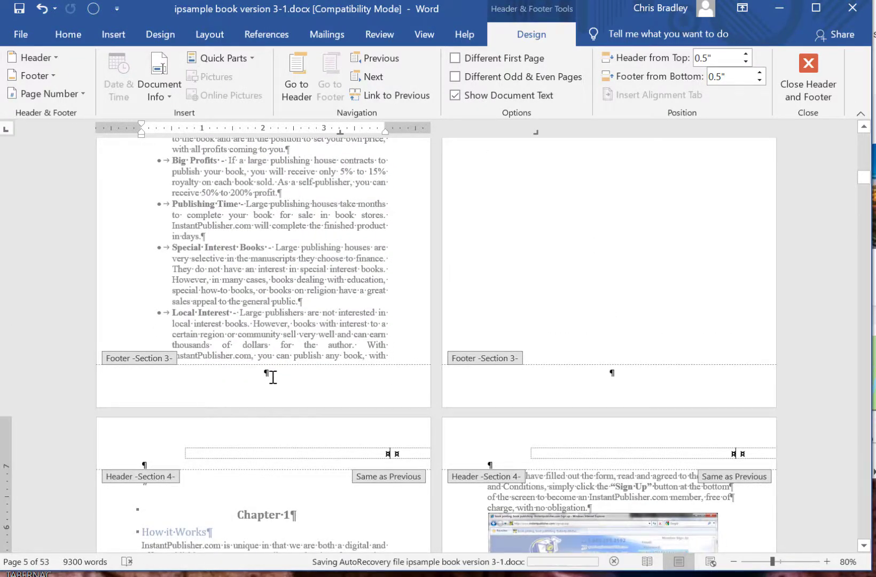
click(278, 376)
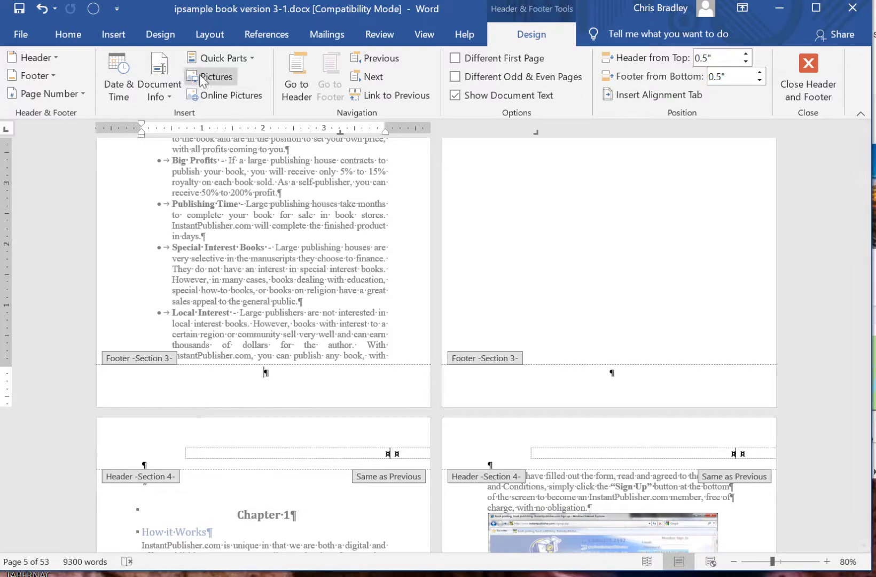
click(121, 38)
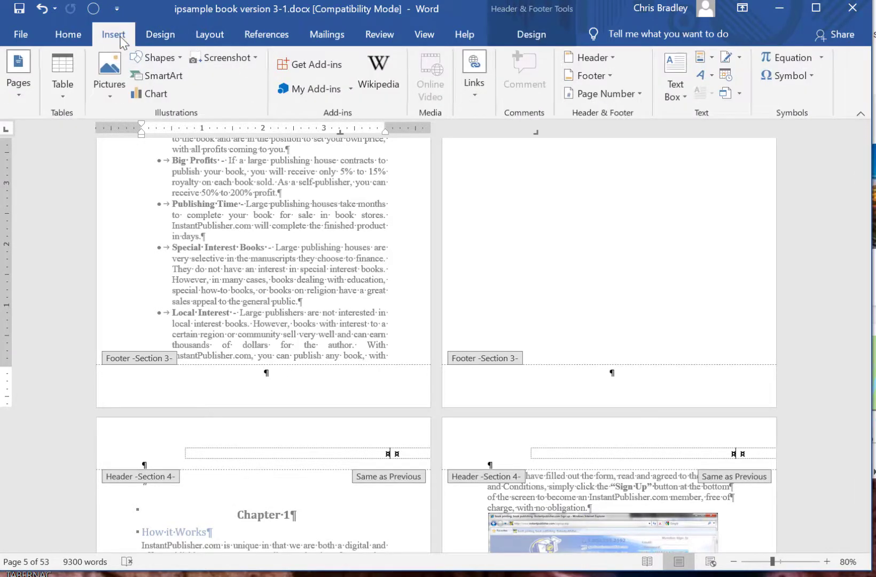
click(610, 91)
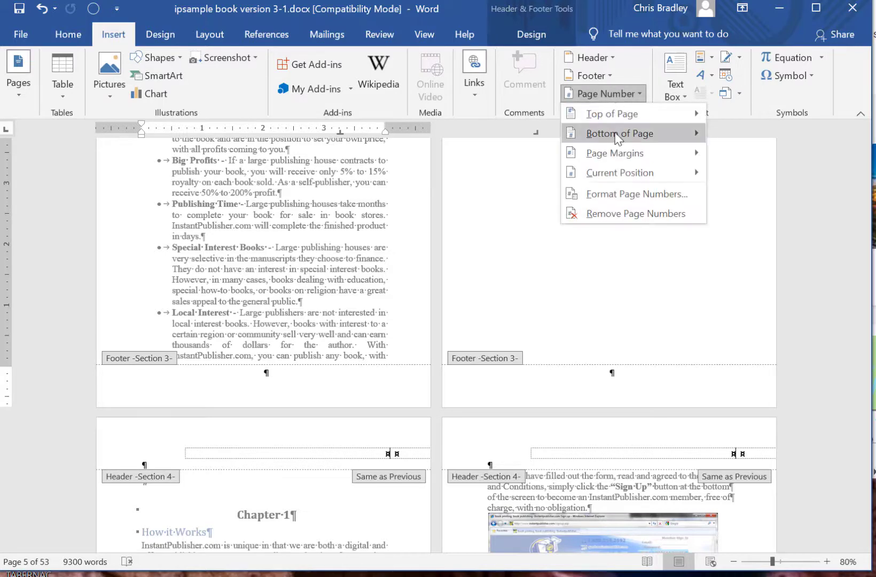
mouse_move(620, 133)
click(790, 245)
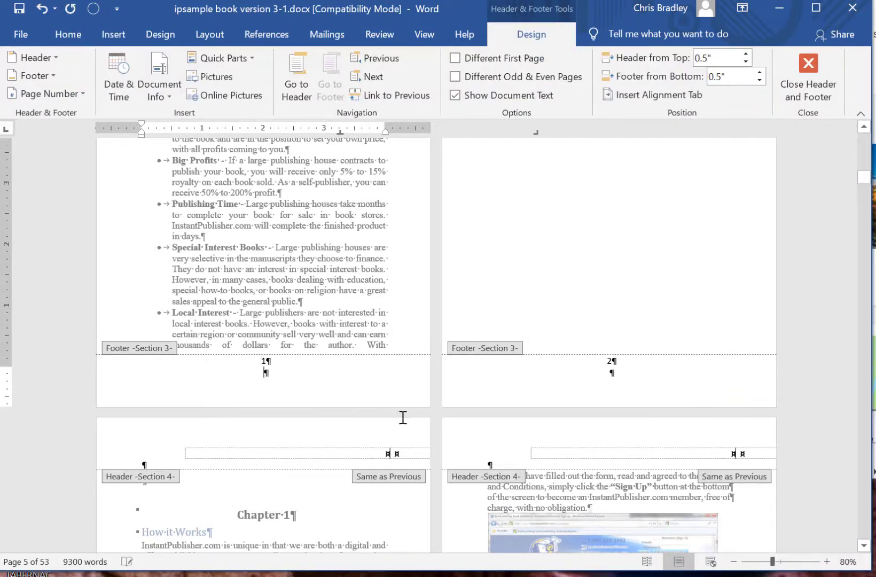
Step: Remove the blank footer line and format Section 3 page numbers as lowercase Roman numerals i, ii, iii
click(267, 372)
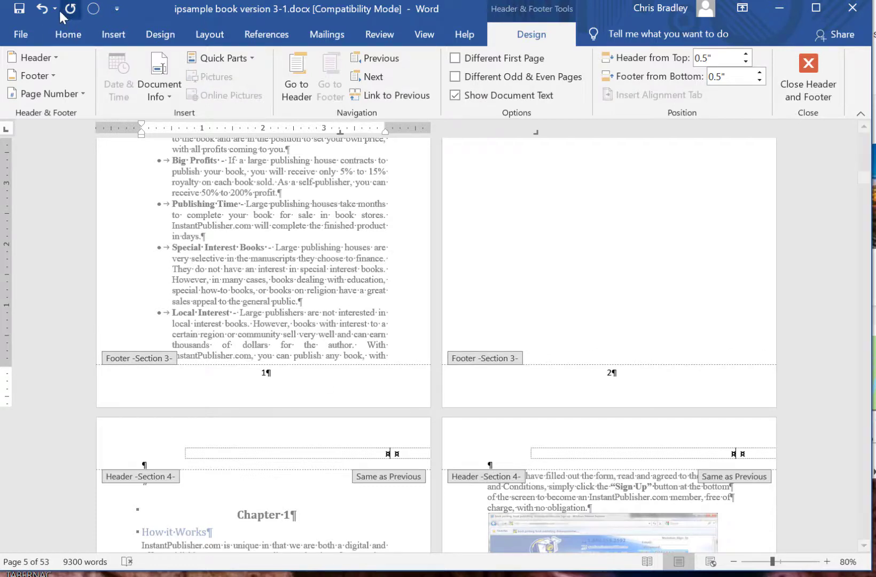
click(42, 95)
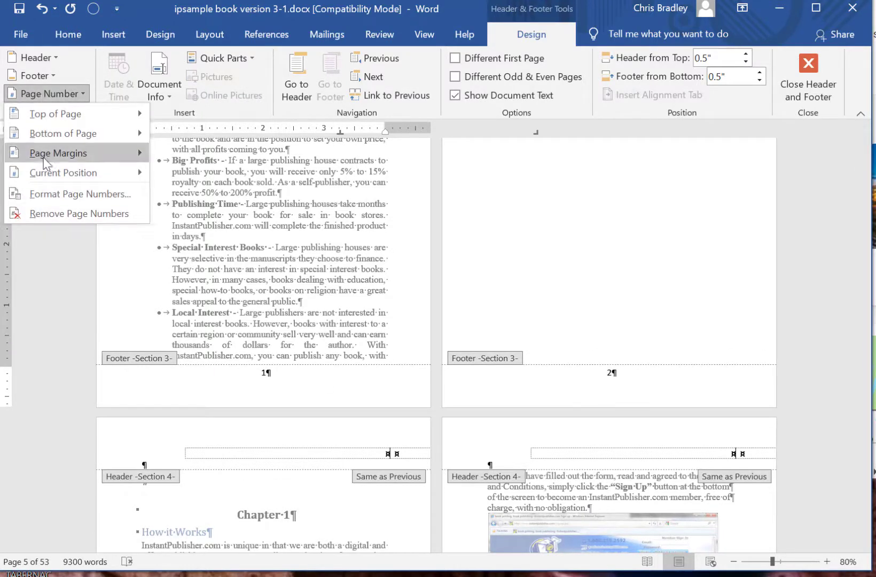
click(37, 193)
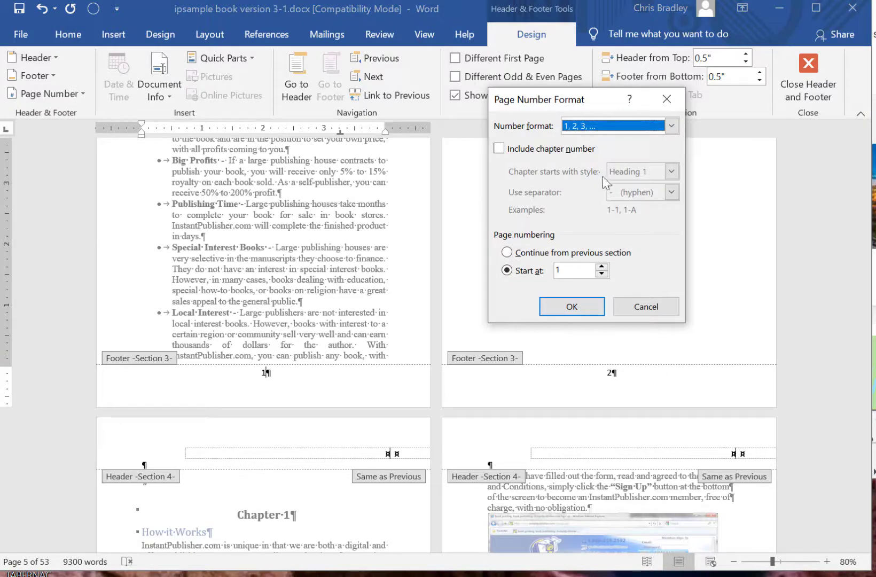
click(618, 130)
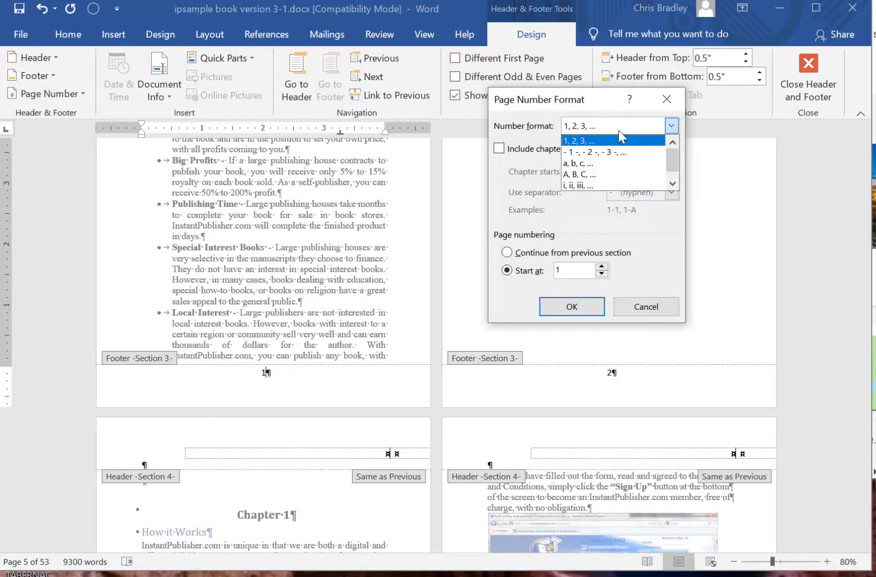
click(578, 185)
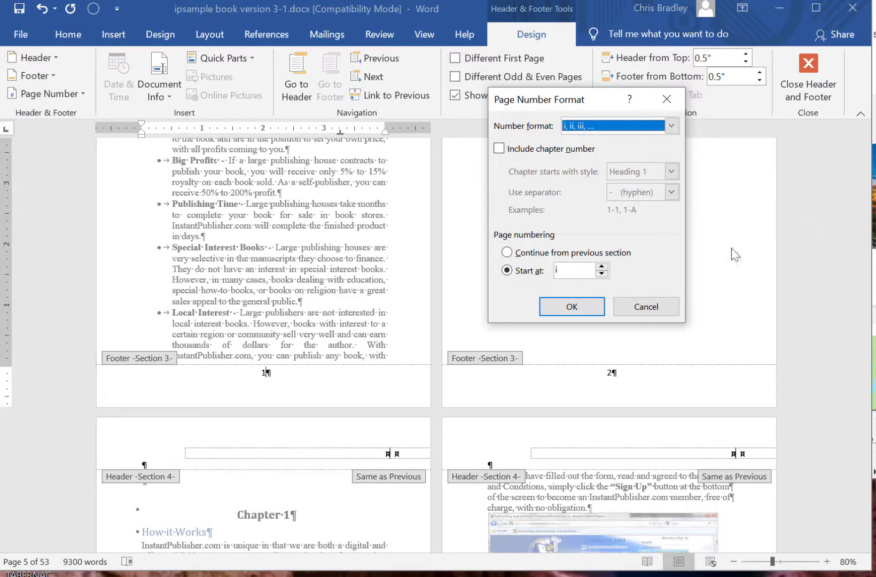
click(573, 305)
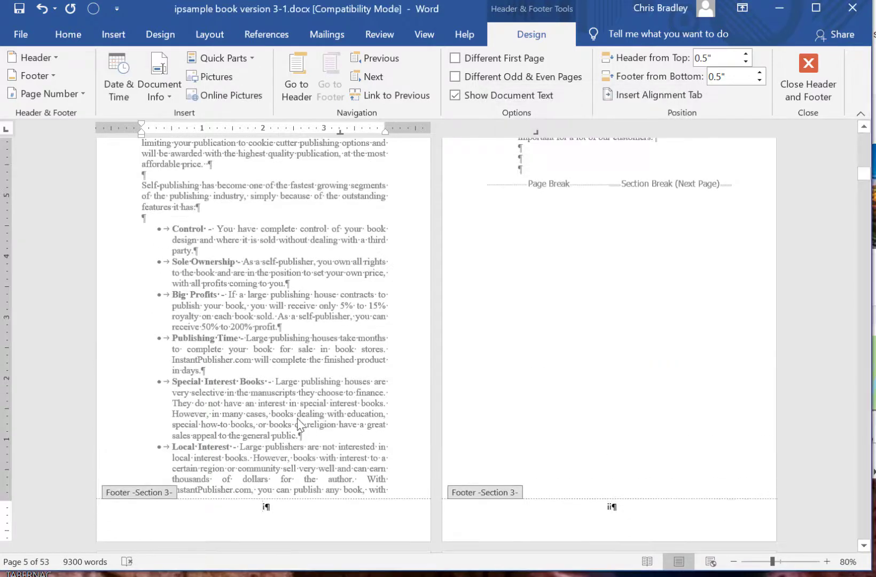
Step: Check the footer numbering across the pages, then close the footers and return to the body text
scroll(840, 453, down, 2)
scroll(477, 289, up, 5)
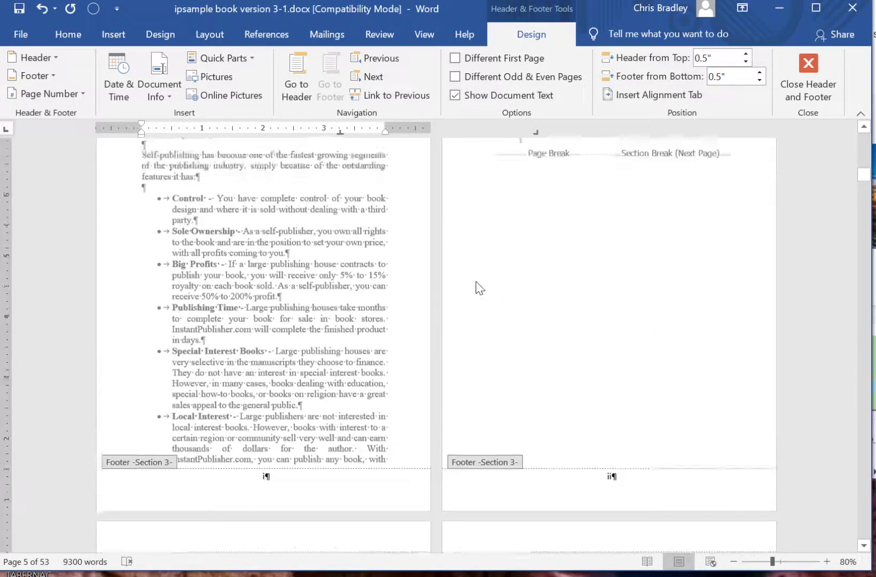
scroll(466, 282, down, 5)
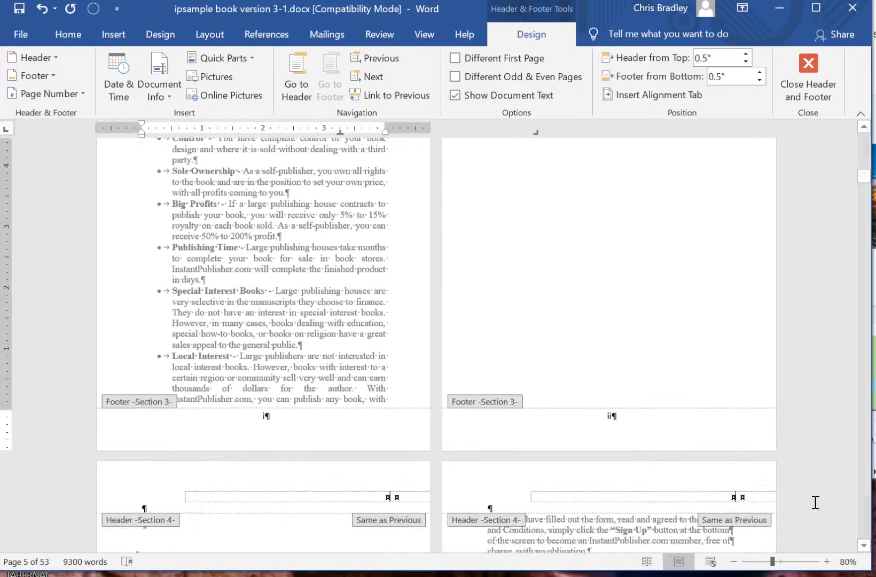
scroll(720, 446, down, 12)
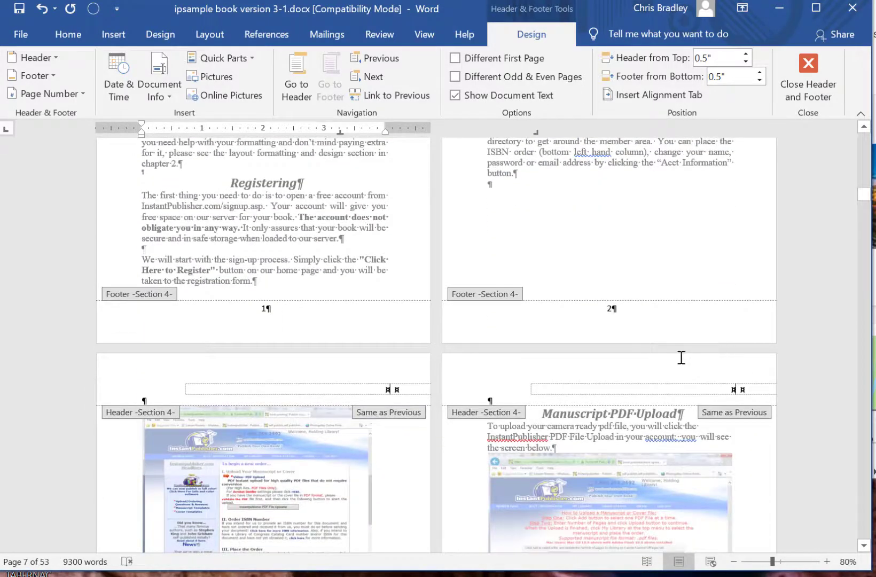
scroll(675, 361, down, 4)
scroll(676, 363, up, 5)
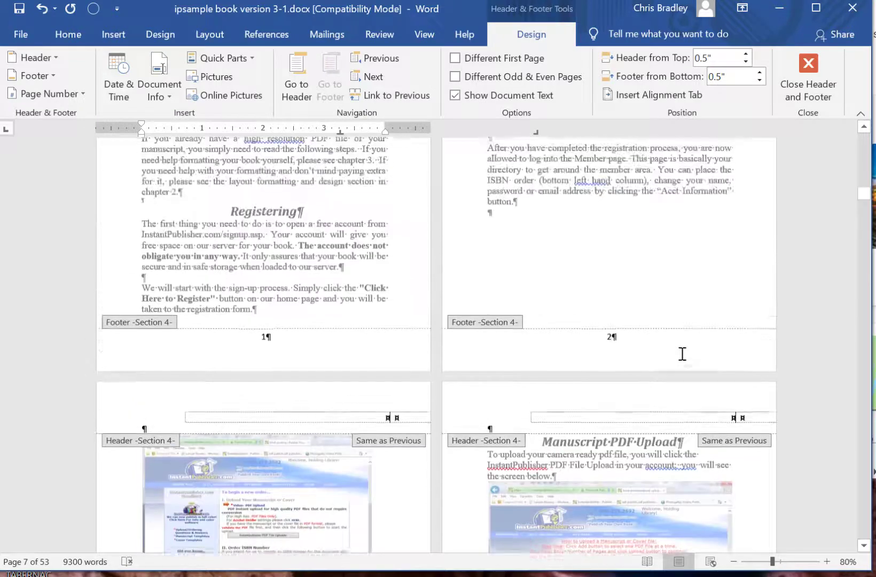
scroll(682, 354, down, 1)
scroll(692, 364, down, 6)
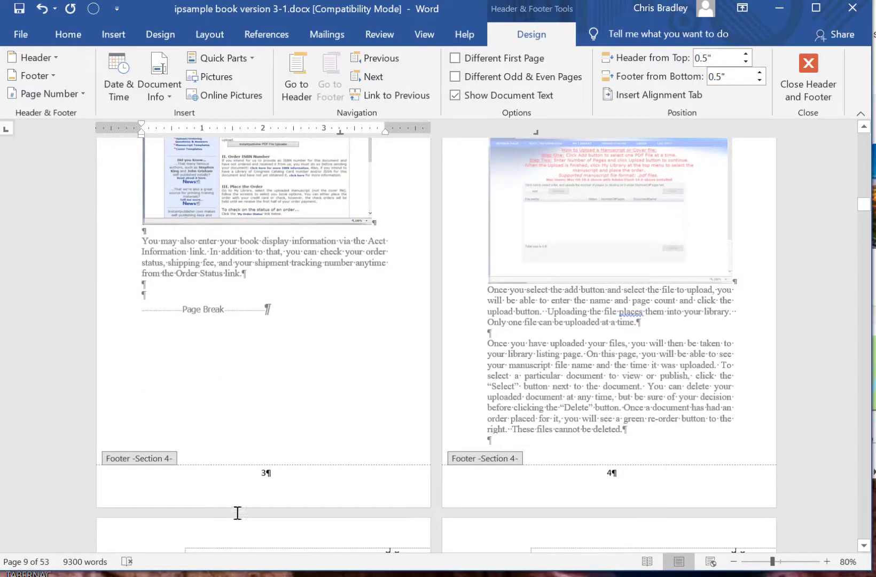
scroll(352, 467, down, 4)
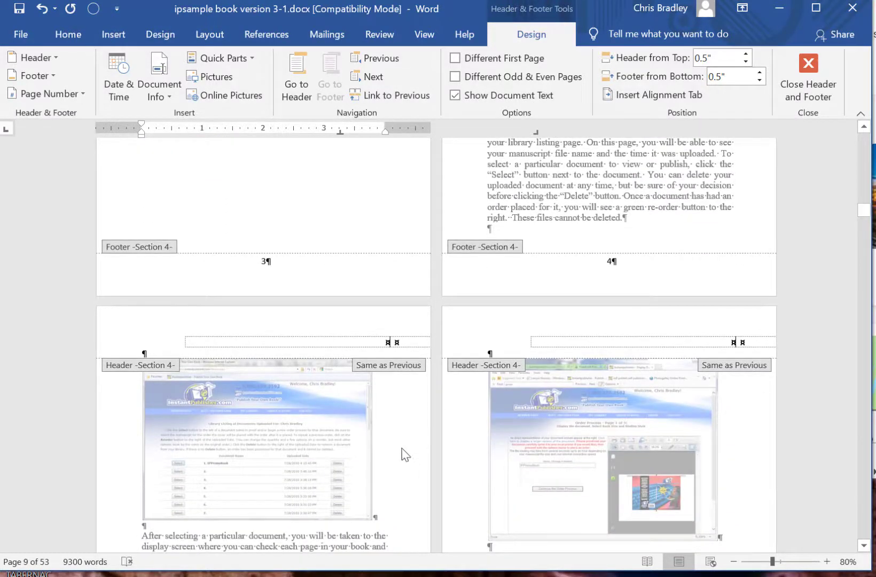
scroll(403, 451, up, 5)
scroll(396, 447, down, 7)
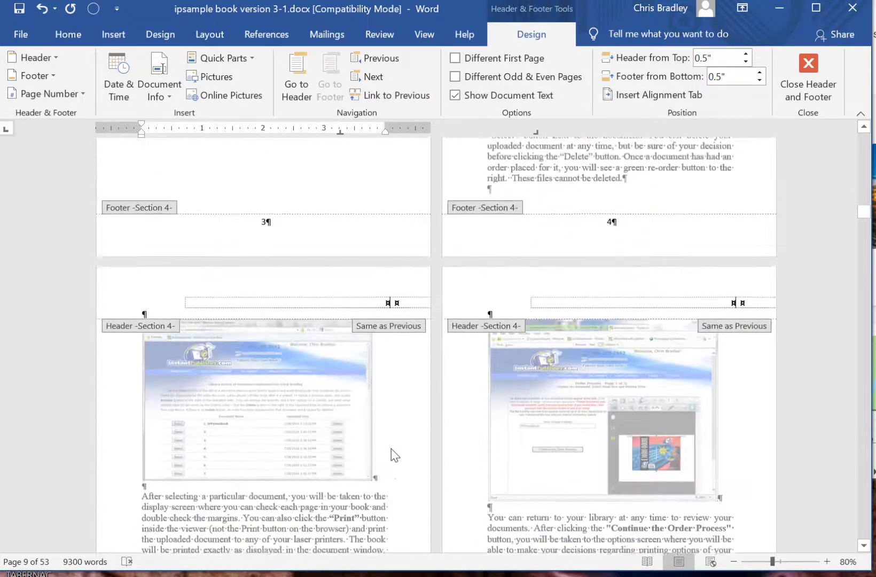
scroll(393, 454, up, 5)
scroll(396, 460, up, 6)
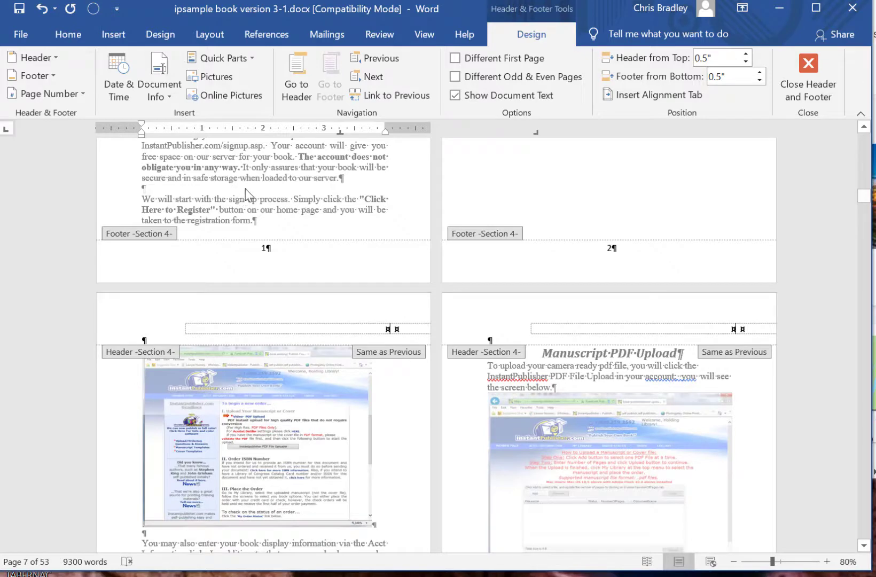
scroll(251, 213, down, 3)
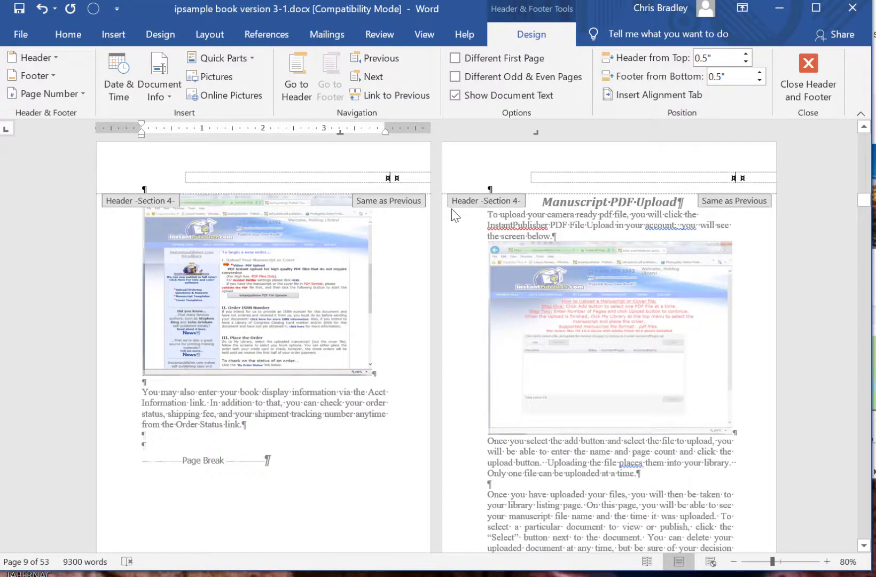
scroll(188, 307, up, 8)
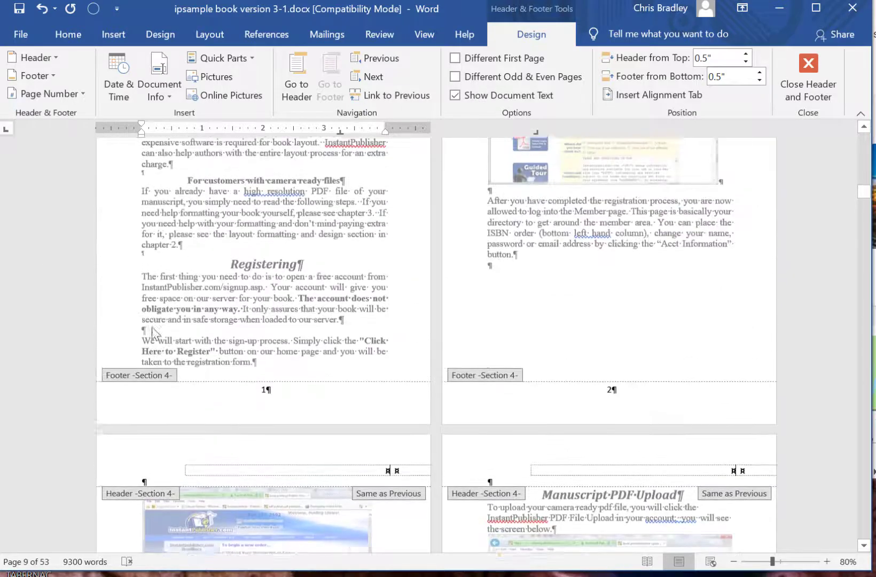
scroll(177, 304, up, 6)
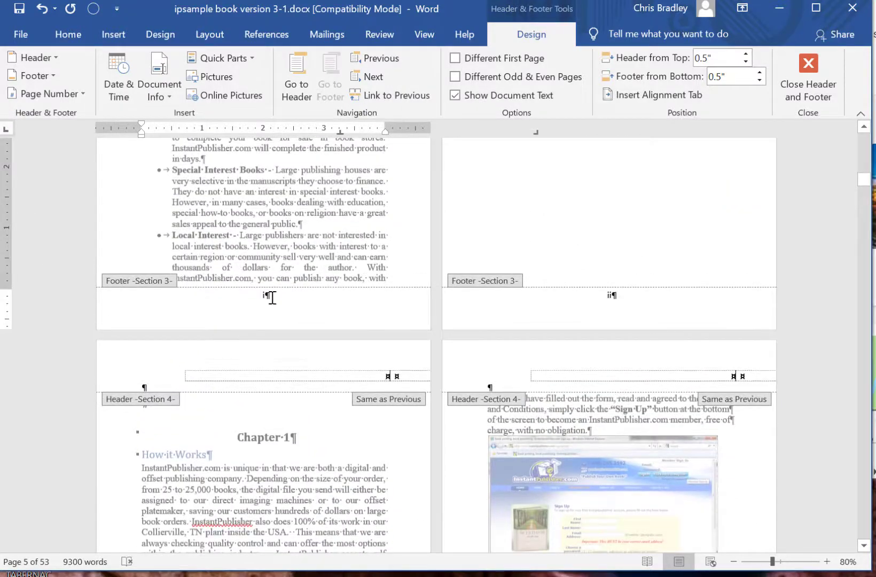
scroll(195, 369, up, 1)
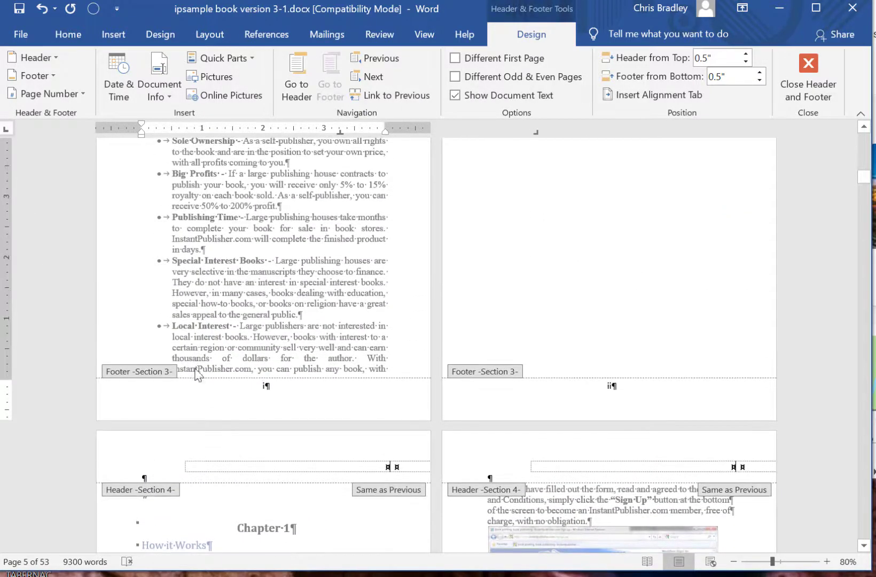
scroll(235, 450, down, 2)
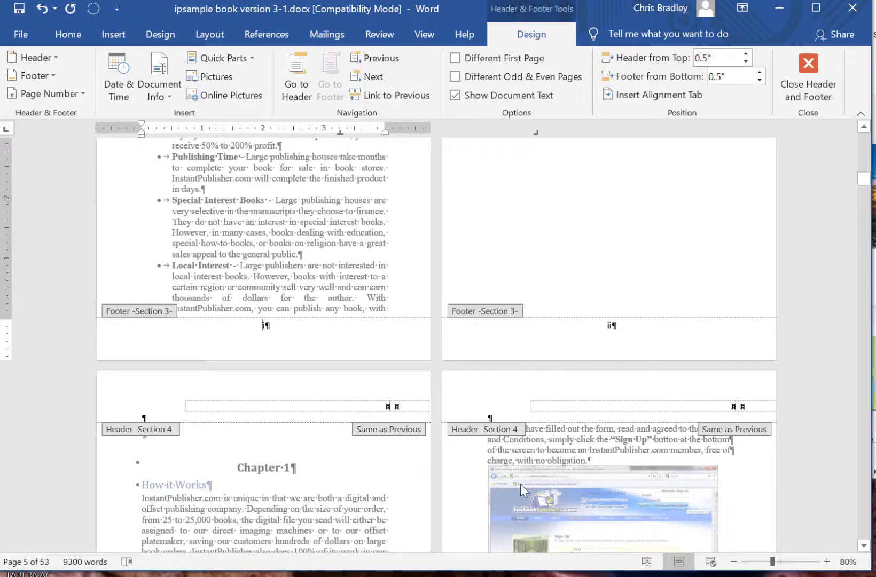
scroll(670, 419, down, 2)
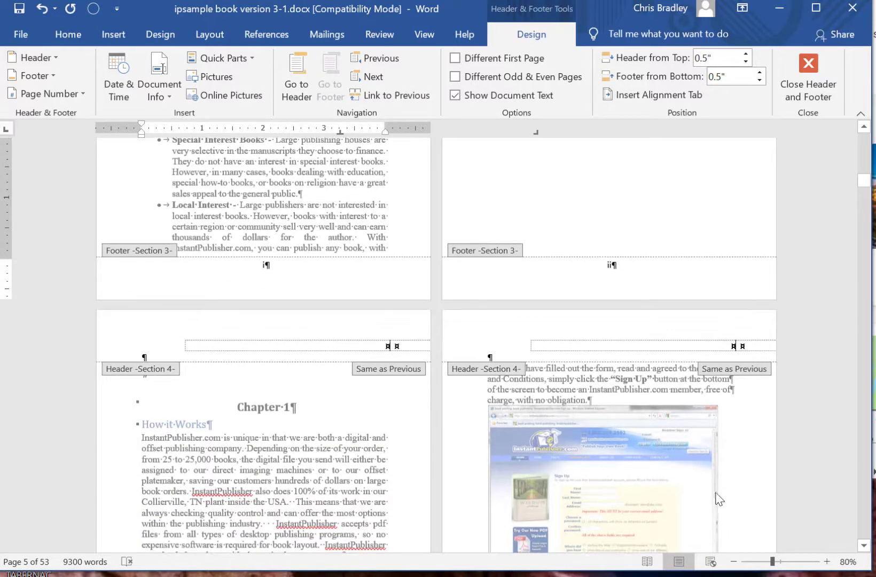
scroll(715, 475, down, 3)
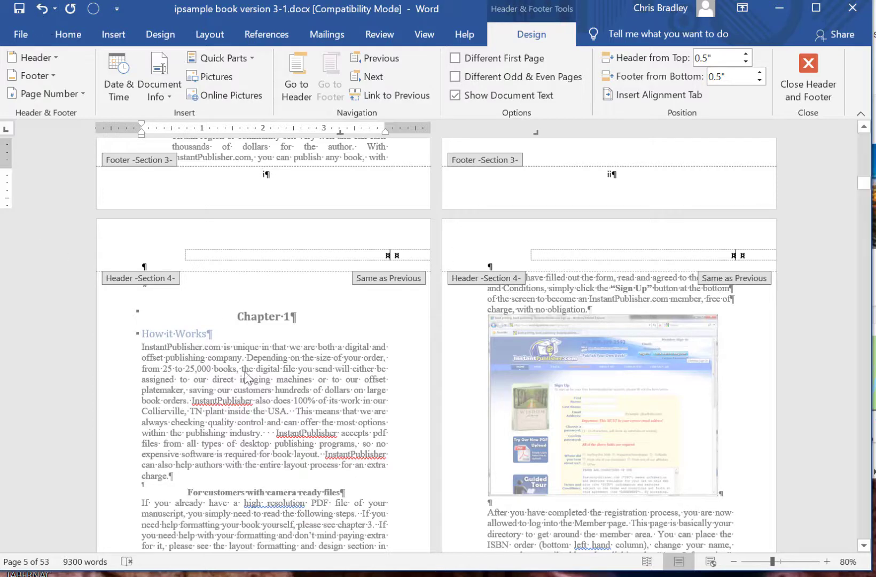
scroll(307, 383, up, 5)
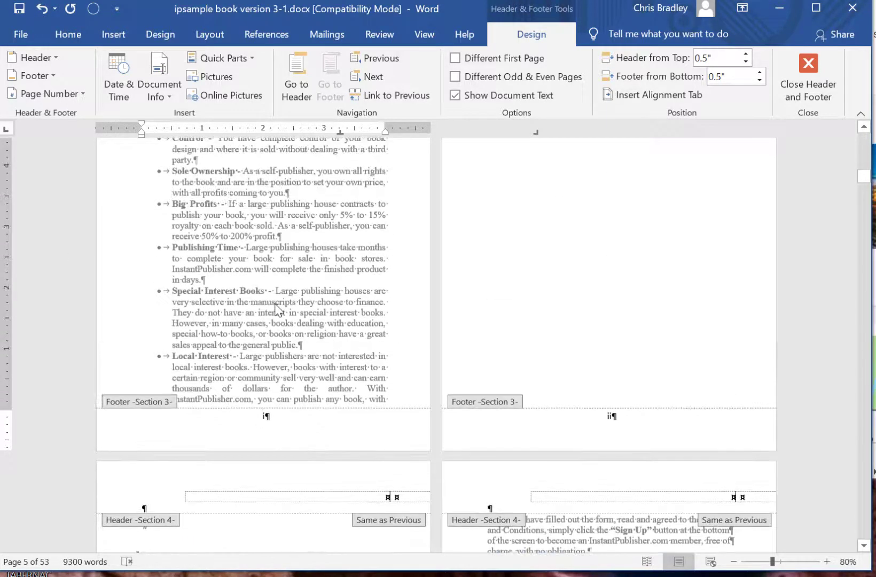
double_click(277, 310)
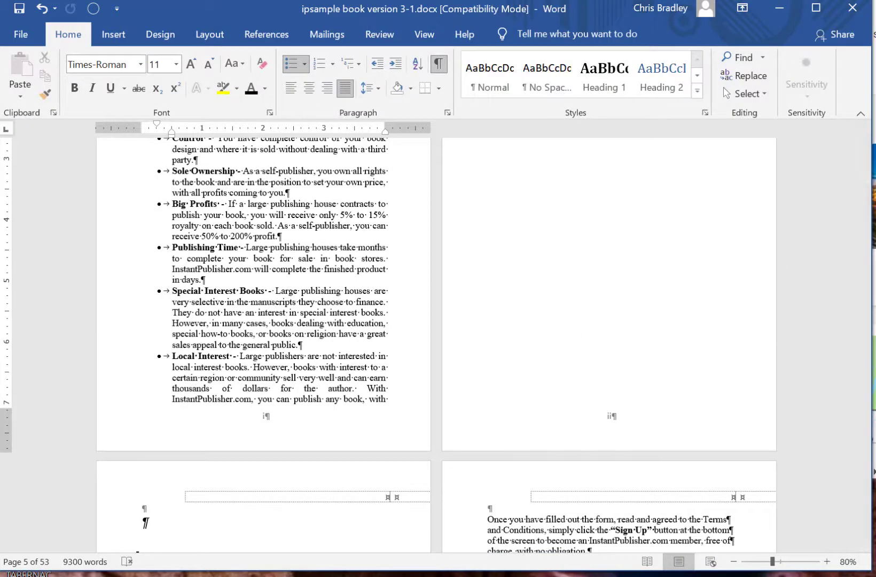